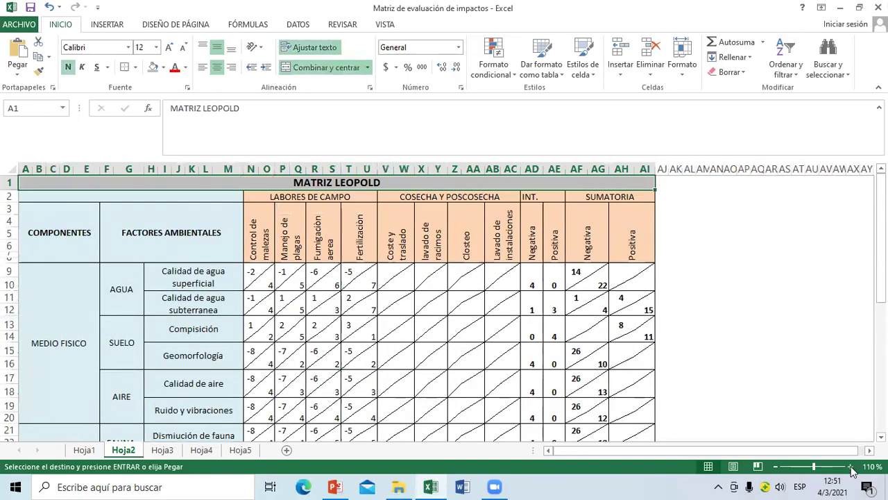
- Review the COMPONENTES column of the Leopold matrix from MEDIO FISICO down to the INTERACCIÒN rows
key(Down)
key(Right)
key(Right)
key(Right)
key(Right)
key(Down)
key(Down)
key(Left)
key(Left)
key(Left)
key(Left)
key(Left)
key(Left)
key(Left)
key(Left)
key(Left)
key(Left)
key(Left)
key(Left)
key(Left)
key(Left)
key(Left)
key(Left)
key(Left)
key(Left)
key(Left)
key(Left)
key(Left)
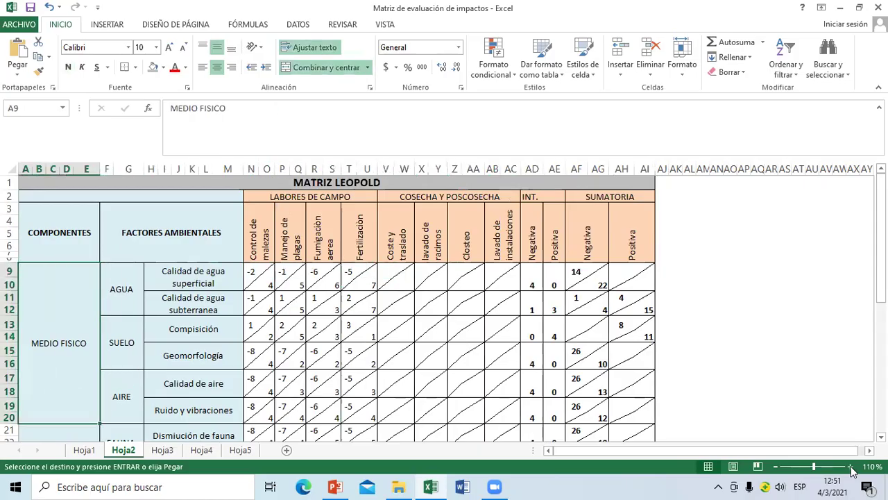
key(Down)
key(Down)
key(Down)
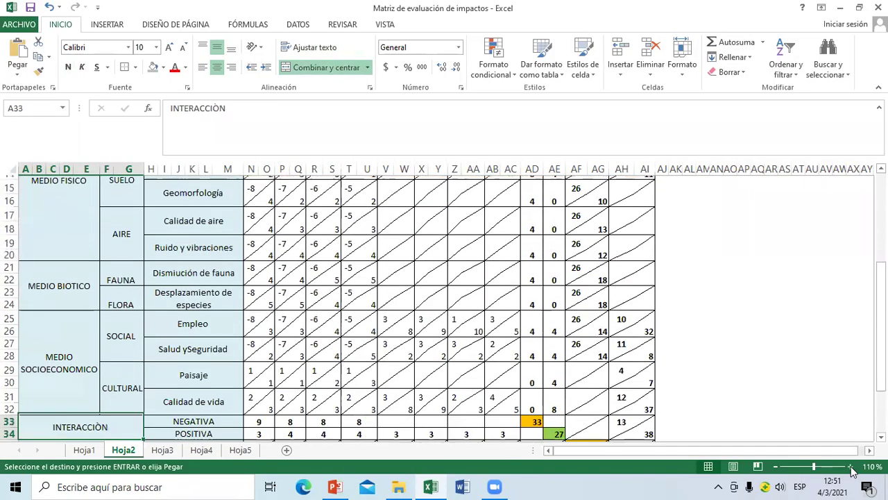
- Review the environmental factor groups of the matrix, from AGUA through AIRE down to CULTURAL
key(Up)
key(Up)
key(Up)
key(Up)
key(Up)
key(Right)
key(Right)
key(Right)
key(Right)
key(Right)
key(Down)
key(Down)
key(Down)
key(Down)
key(Down)
key(Down)
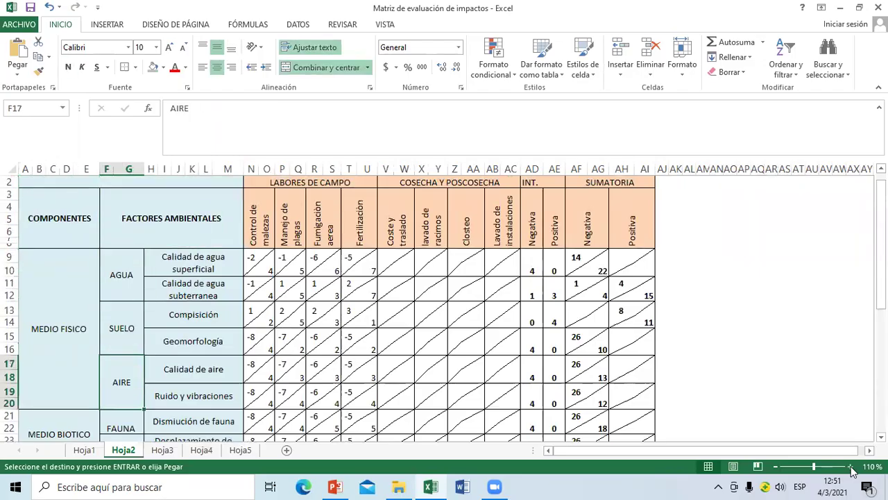
key(Down)
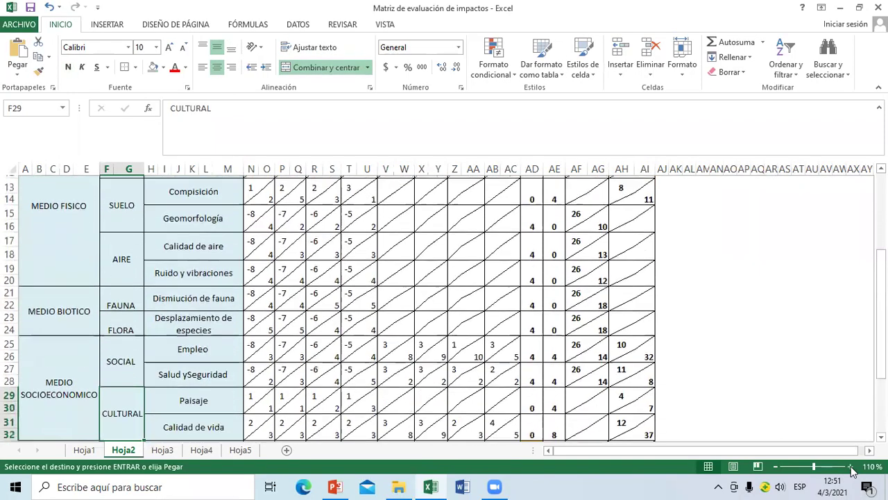
- Return to the header row of the matrix and examine the SUMATORIA heading
key(Up)
key(Up)
key(Up)
key(Up)
key(Up)
key(Up)
key(Up)
key(Up)
key(Up)
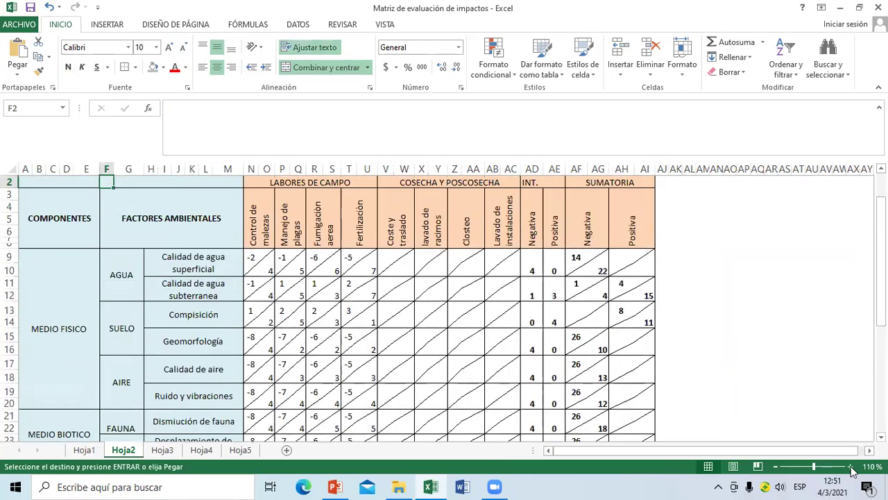
key(Right)
key(Left)
key(Left)
key(Down)
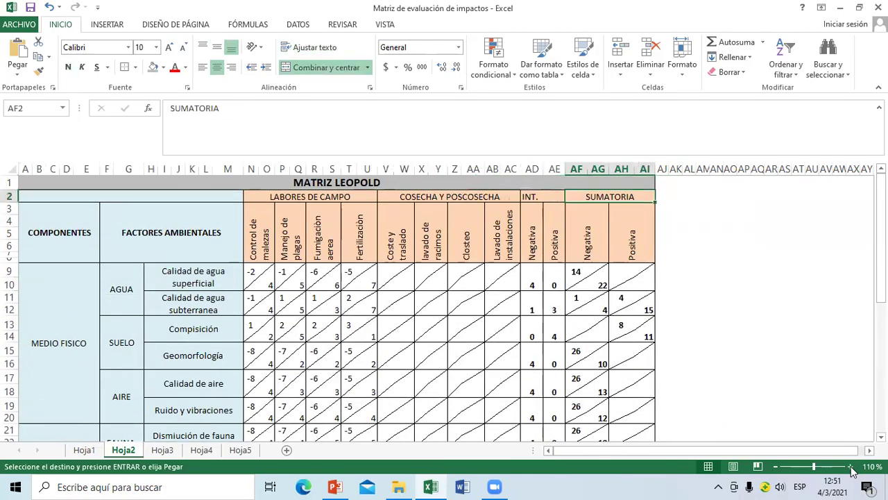
- Examine the Calidad de agua superficial factor and the LABORES DE CAMPO heading in the matrix
key(Left)
key(Left)
key(Left)
key(Left)
key(Left)
key(Down)
key(Down)
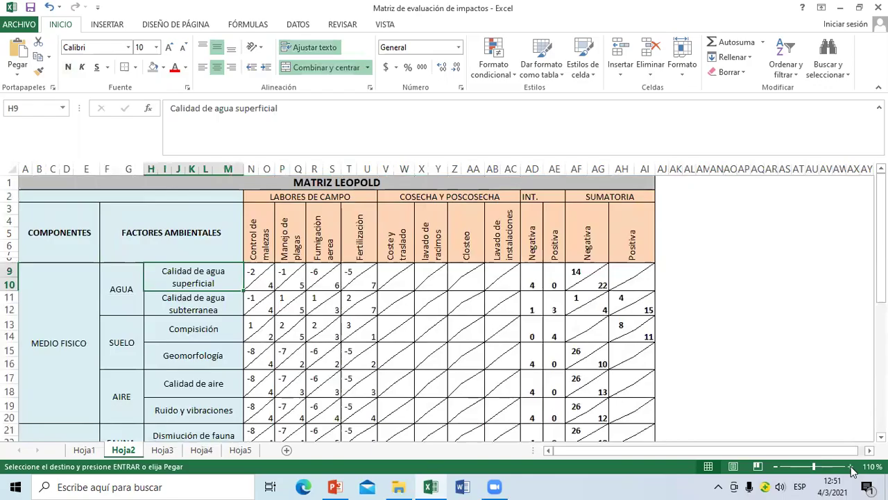
key(Right)
key(Up)
key(Up)
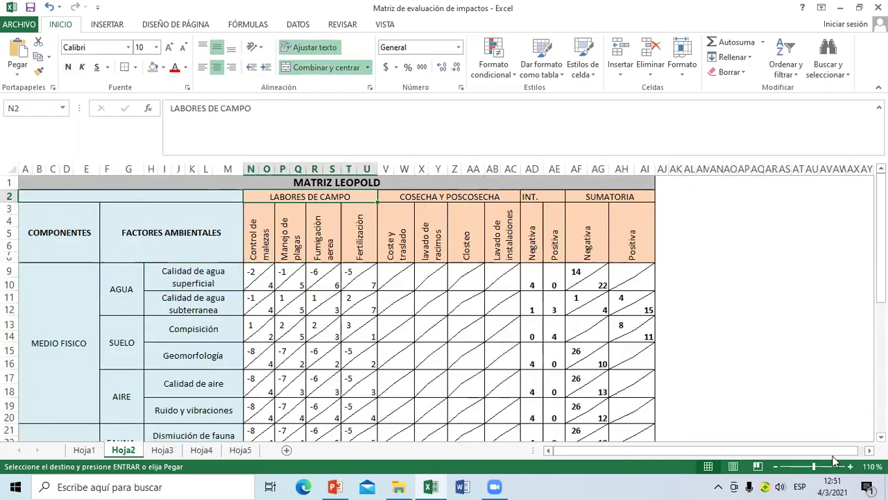
right_click(633, 256)
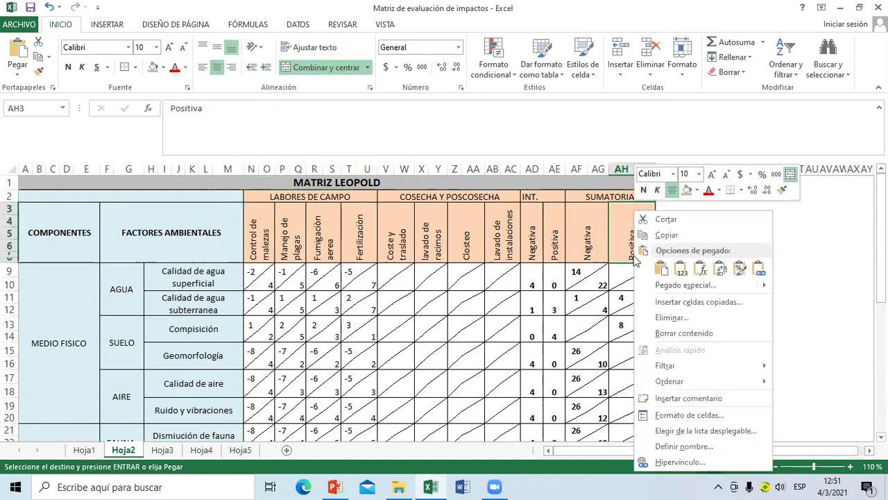
mouse_move(665, 287)
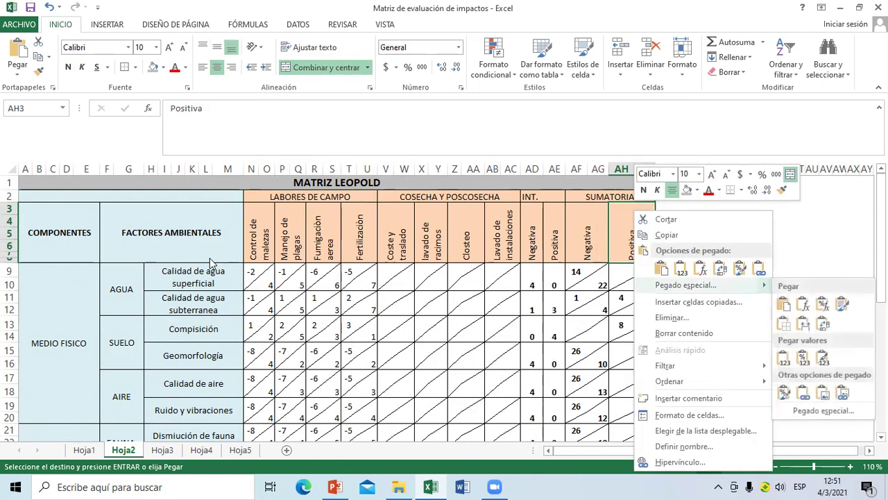
right_click(9, 275)
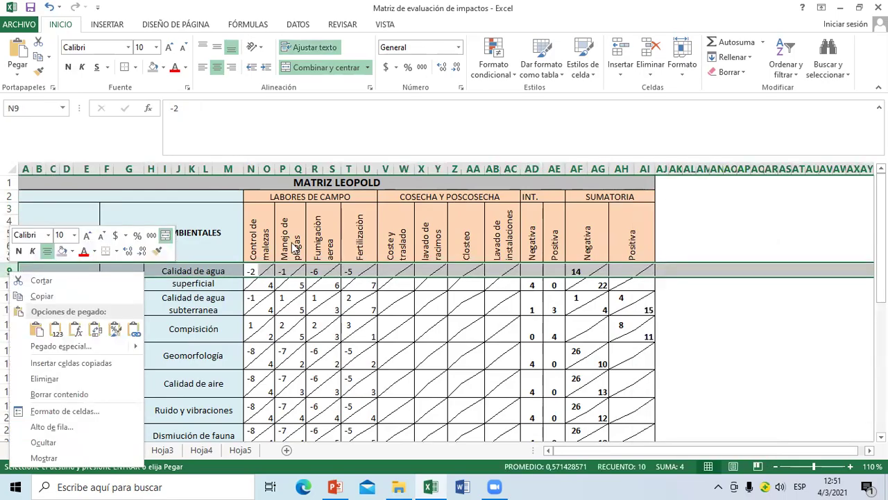
key(Escape)
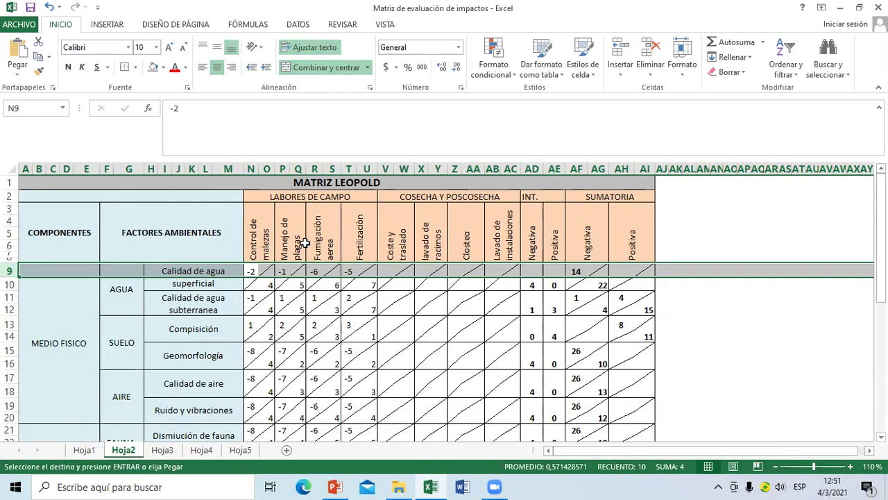
- Examine the Control de malezas activity and the LABORES DE CAMPO heading above it
key(Down)
key(Up)
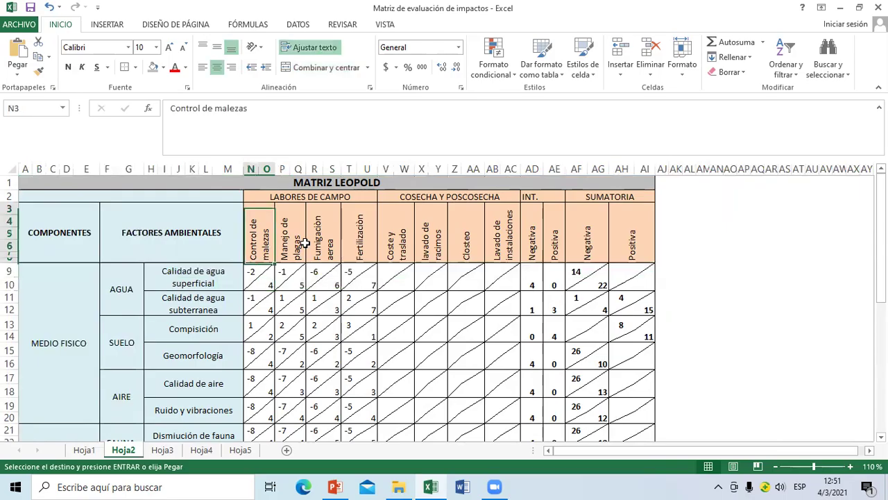
key(Up)
key(Right)
key(Right)
key(Right)
key(Left)
key(Left)
key(Left)
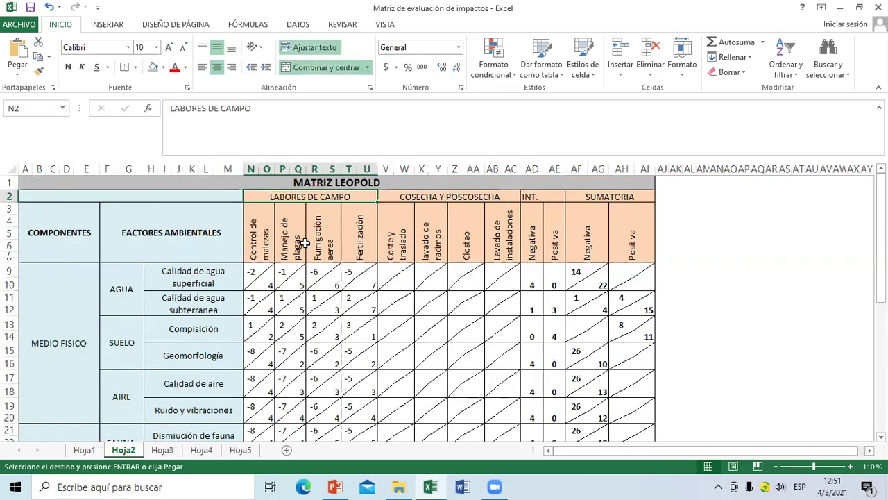
key(Right)
key(Left)
key(Left)
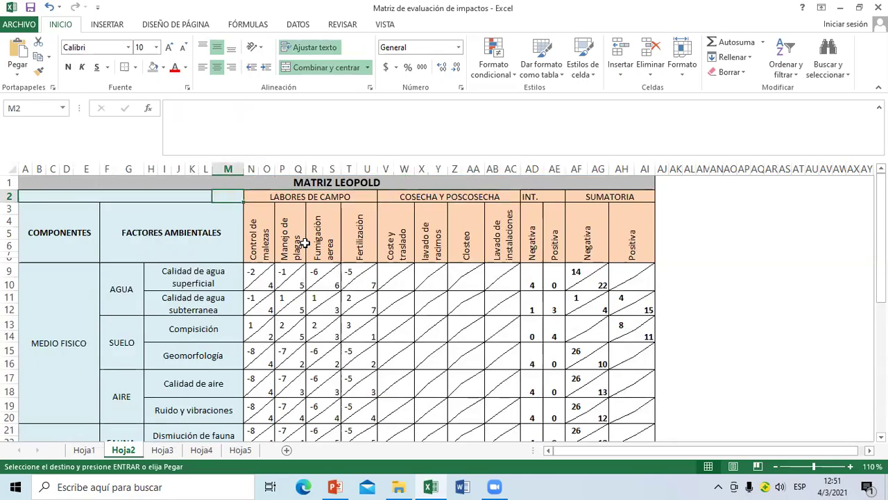
- Review the activity group headings in row 2, from LABORES DE CAMPO across to the INT. and SUMATORIA columns
key(Right)
key(Right)
key(Right)
key(Right)
key(Left)
key(Right)
key(Right)
key(Left)
key(Left)
key(Right)
key(Right)
key(Right)
key(Left)
key(Left)
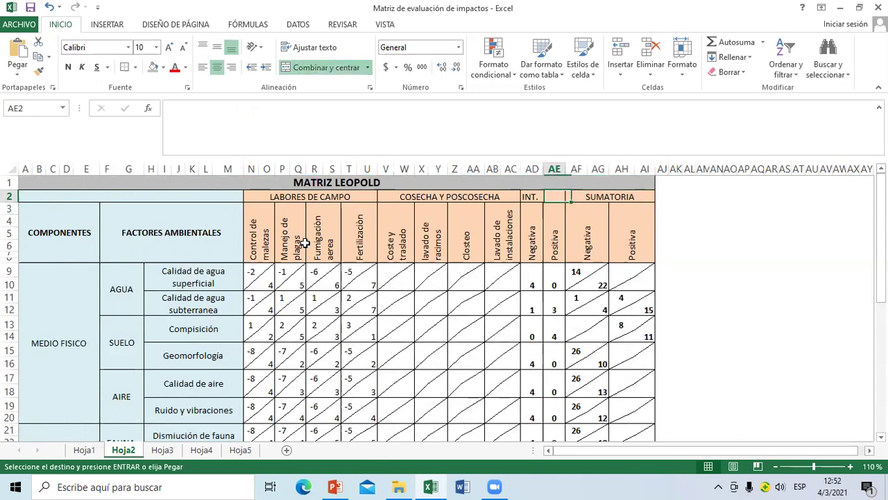
- Examine the FACTORES AMBIENTALES heading and the water quality factors listed beneath it
key(Left)
key(Left)
key(Left)
key(Left)
key(Left)
key(Down)
key(Down)
key(Down)
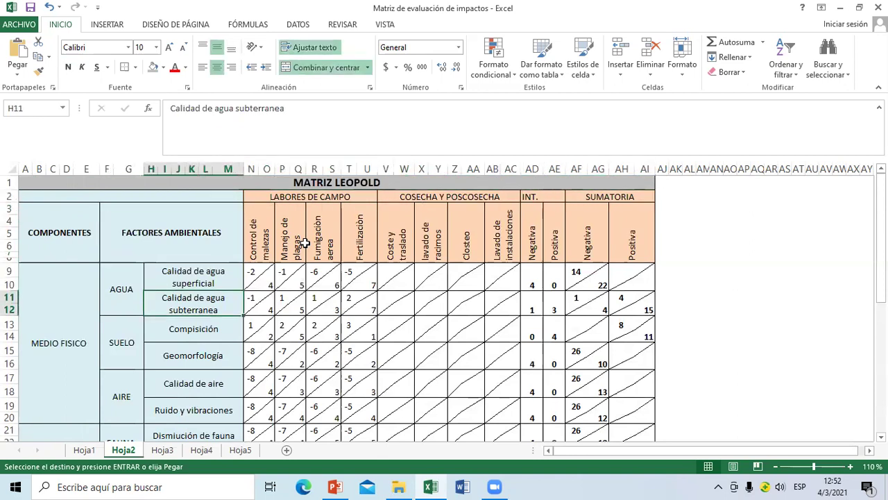
key(Right)
key(Right)
key(Up)
key(Up)
key(Up)
key(Left)
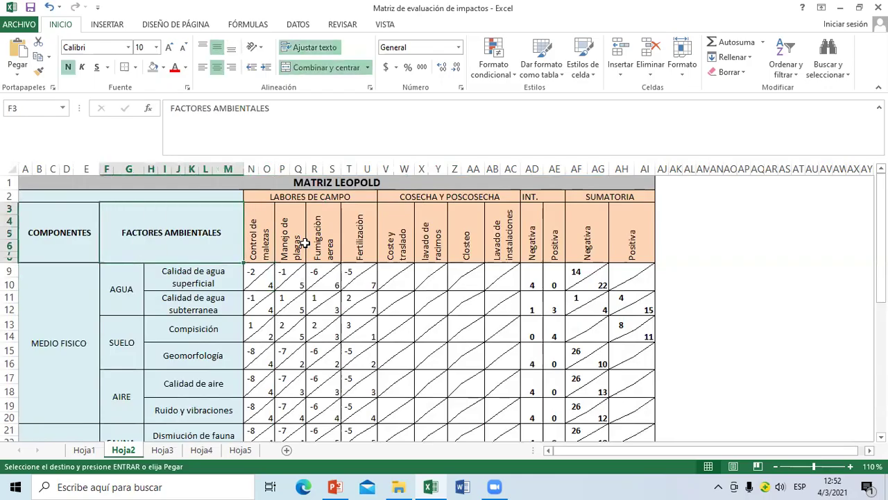
key(Left)
key(Down)
key(Right)
key(Right)
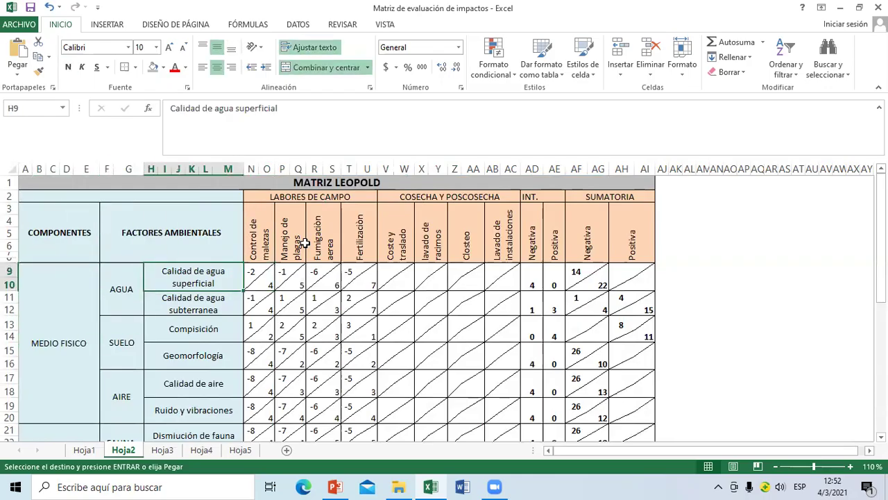
- Compare the Calidad de agua superficial and Calidad de agua subterranea factors under AGUA
key(Down)
key(Up)
key(Down)
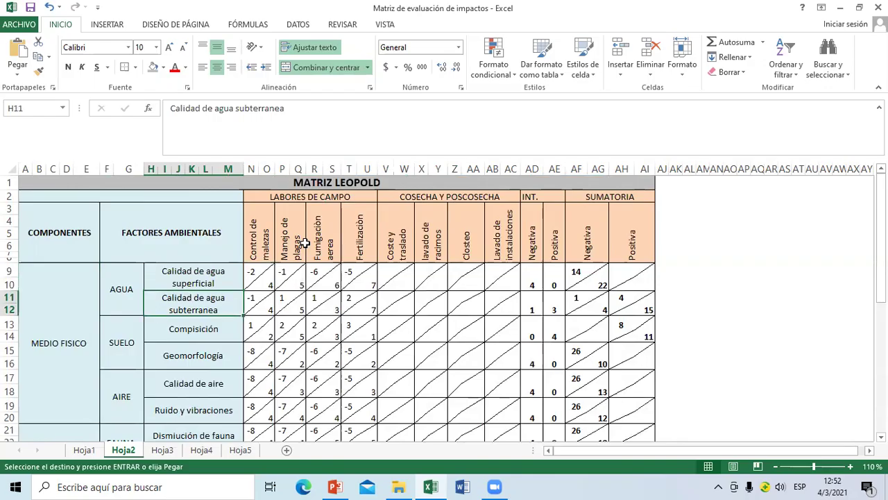
key(Up)
key(Down)
key(Up)
key(Down)
key(Up)
key(Down)
key(Up)
key(Left)
key(Right)
key(Down)
key(Up)
- Examine the split-cell values where Calidad de agua superficial meets Control de malezas in rows 9 and 10
key(Right)
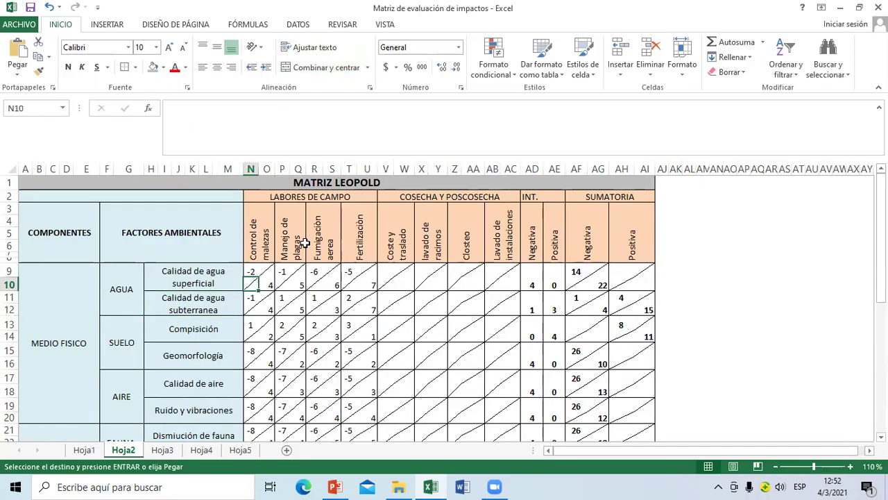
key(Up)
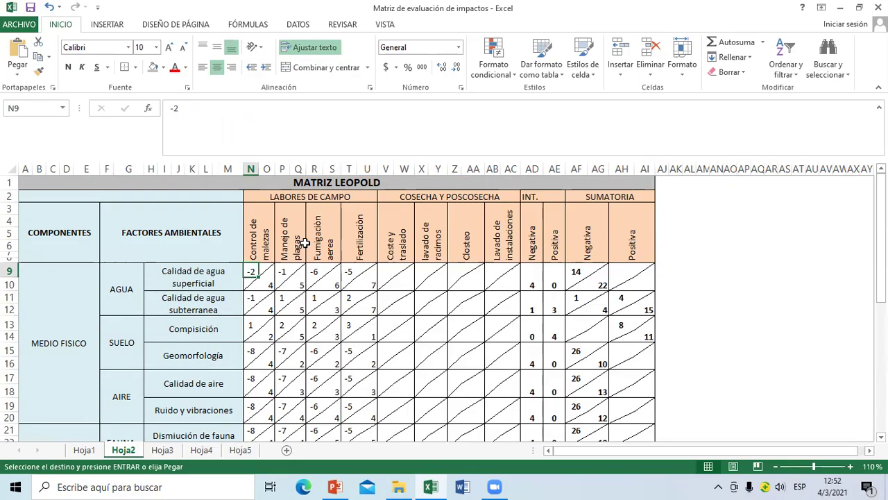
key(Down)
key(Up)
key(Right)
key(Left)
key(Left)
key(Right)
key(Left)
key(Right)
key(Up)
key(Up)
key(Down)
key(Down)
key(Left)
key(Right)
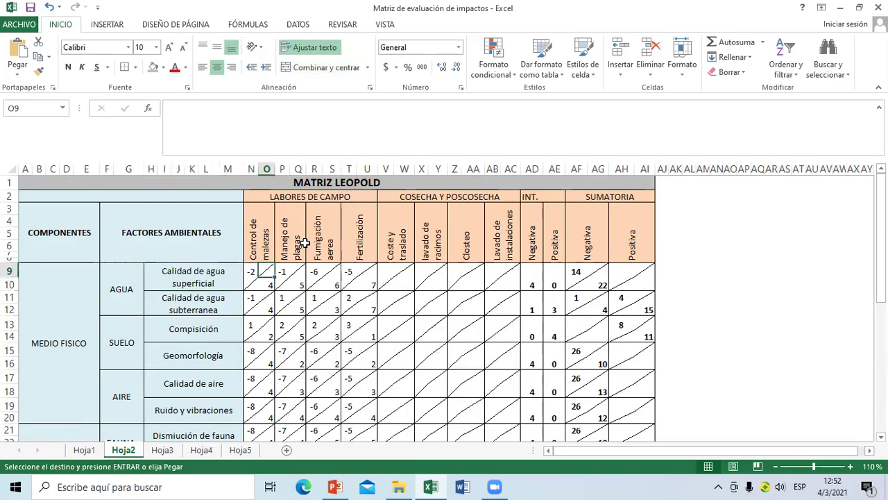
- Review the activity headings in order, from Manejo de plagas across to Lavado de instalaciones
key(Up)
key(Right)
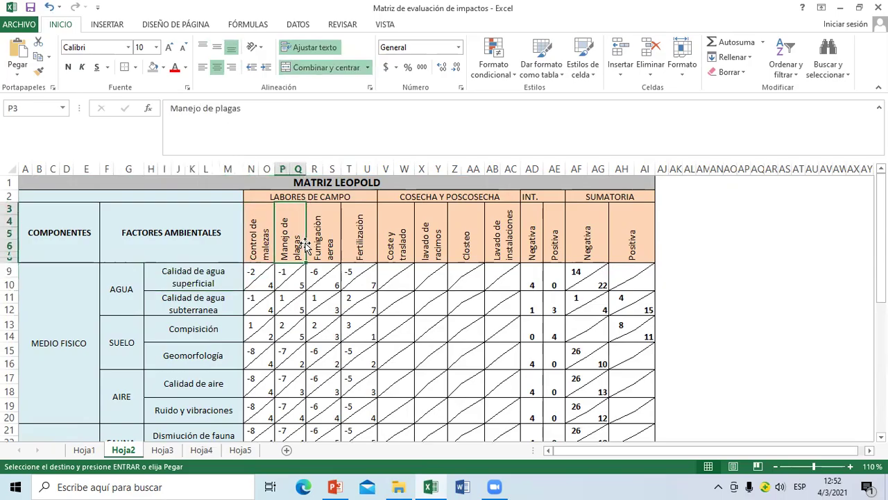
key(Right)
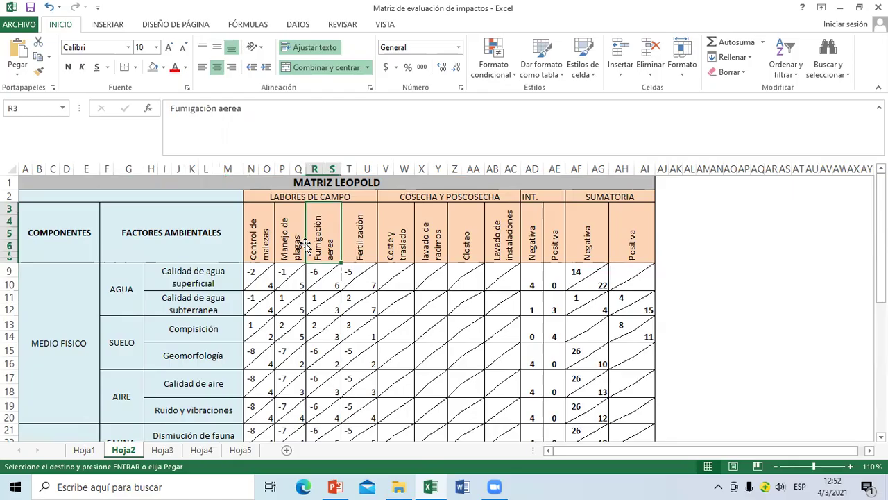
key(Right)
key(Right)
key(Right)
key(Left)
key(Right)
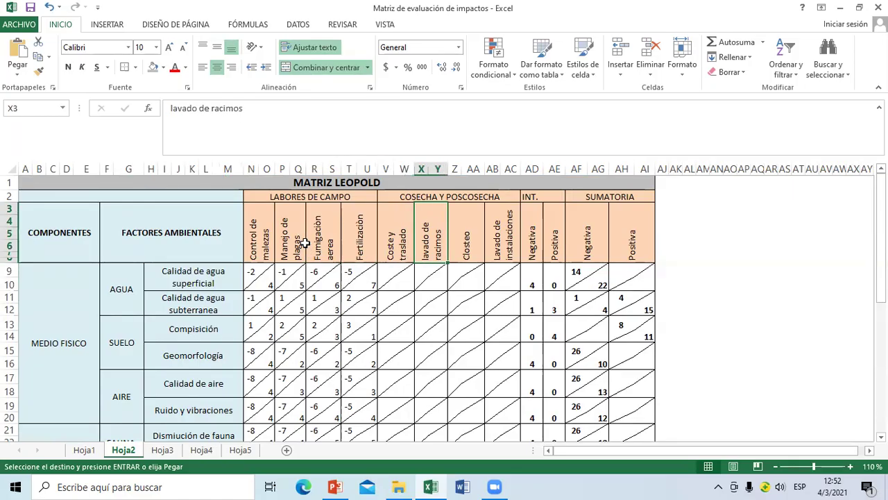
key(Right)
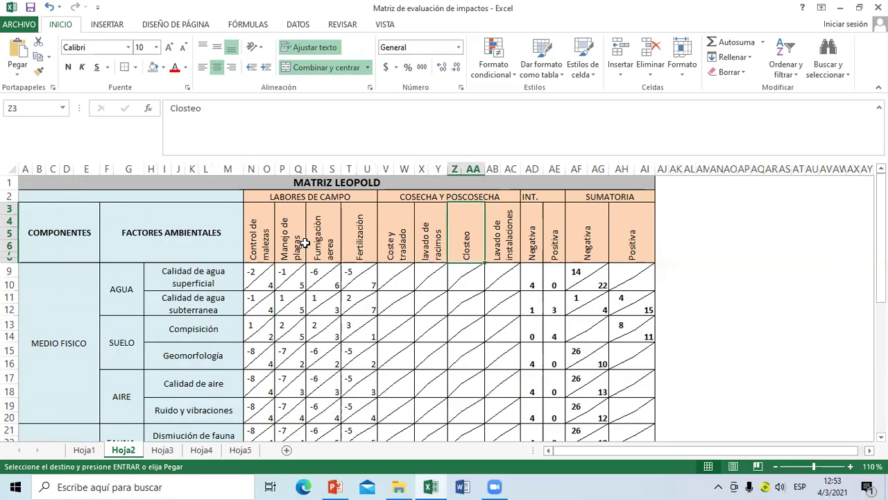
key(Right)
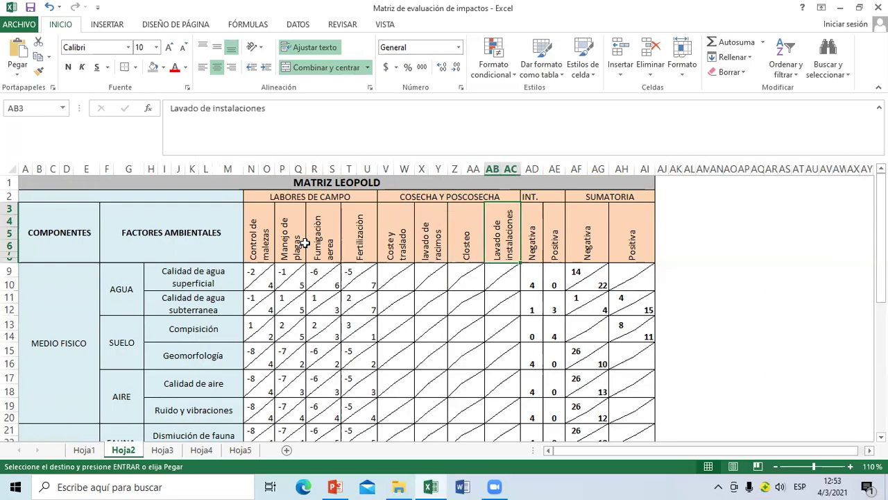
- Trace the Calidad de agua superficial row from Lavado de instalaciones back to the factor's name
key(Down)
key(Left)
key(Left)
key(Left)
key(Left)
key(Left)
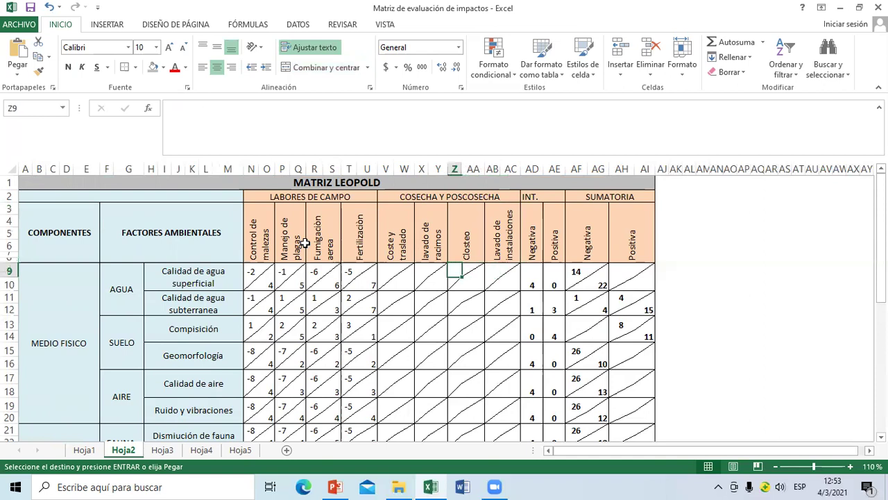
key(Left)
key(Left)
key(Left)
key(Left)
key(Left)
key(Left)
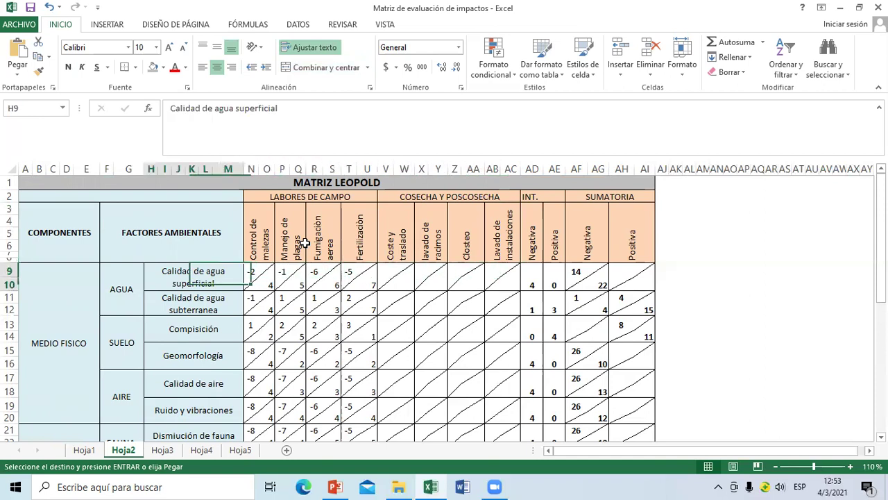
- Review the environmental factors in order from Calidad de agua superficial down to the POSITIVA row under INTERACCIÒN
key(Down)
key(Down)
key(Down)
key(Down)
key(Down)
key(Down)
key(Down)
key(Down)
key(Down)
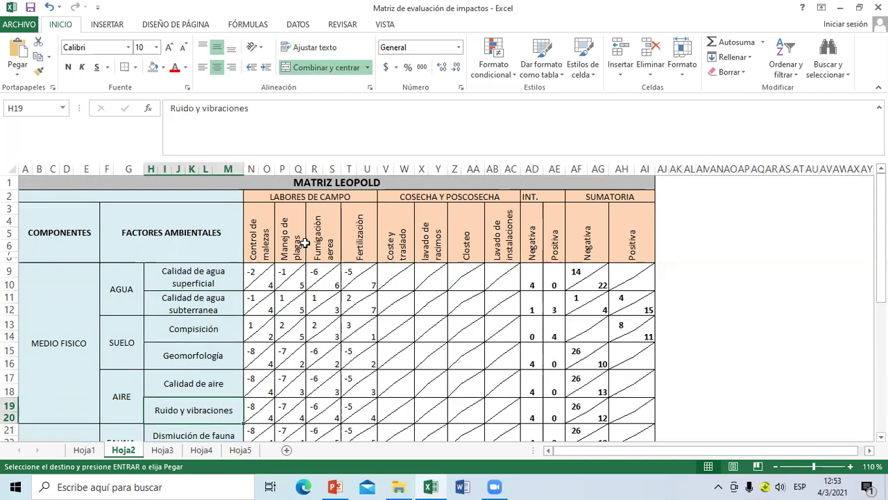
key(Down)
key(Down)
key(Down)
key(Down)
key(Down)
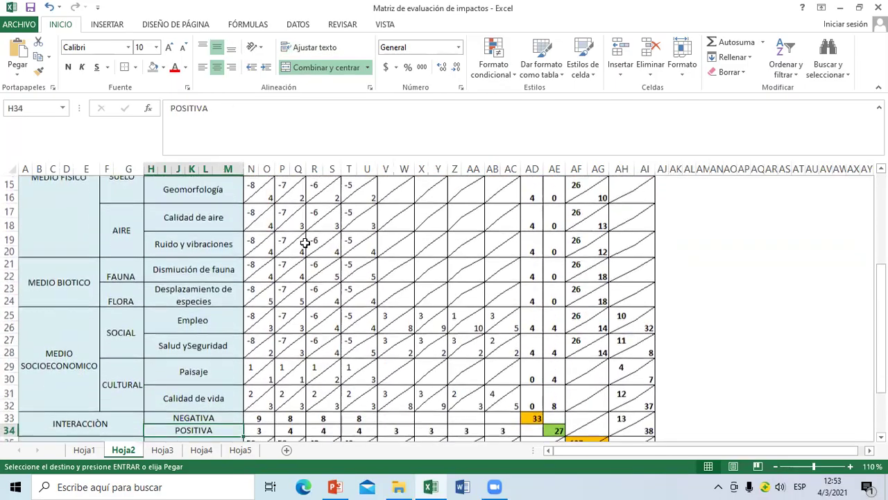
- Review the socioeconomic factors upward from the INTERACCIÒN rows, past Calidad de vida and Paisaje to Salud ySeguridad
key(Up)
key(Up)
key(Up)
key(Up)
key(Up)
key(Up)
key(Up)
key(Up)
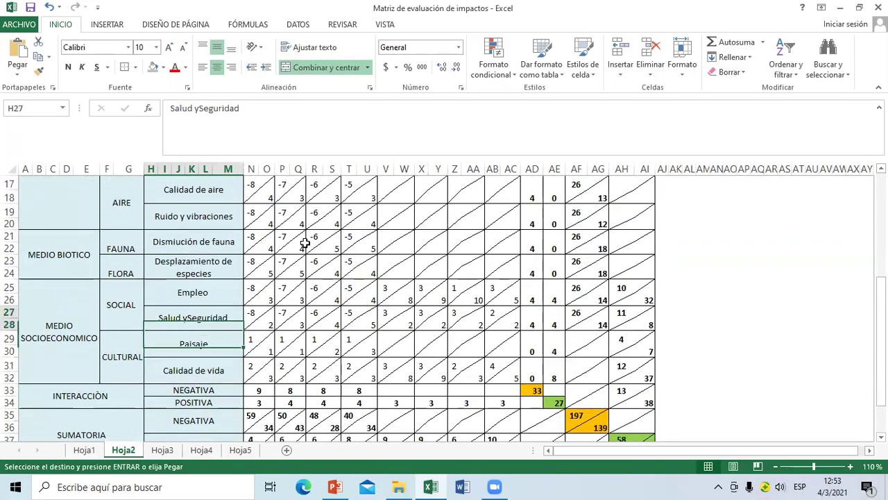
- Examine the FLORA, SOCIAL and CULTURAL groups in the factor category column
key(Right)
key(Down)
key(Left)
key(Left)
key(Down)
key(Down)
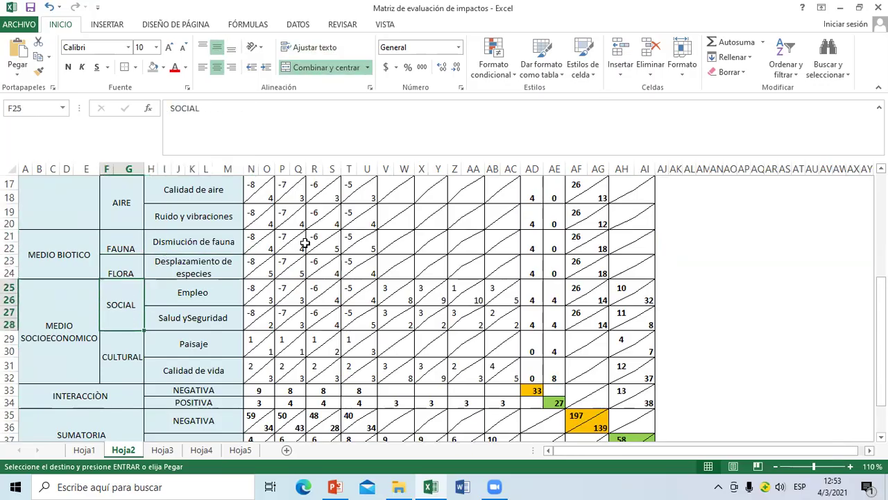
key(Up)
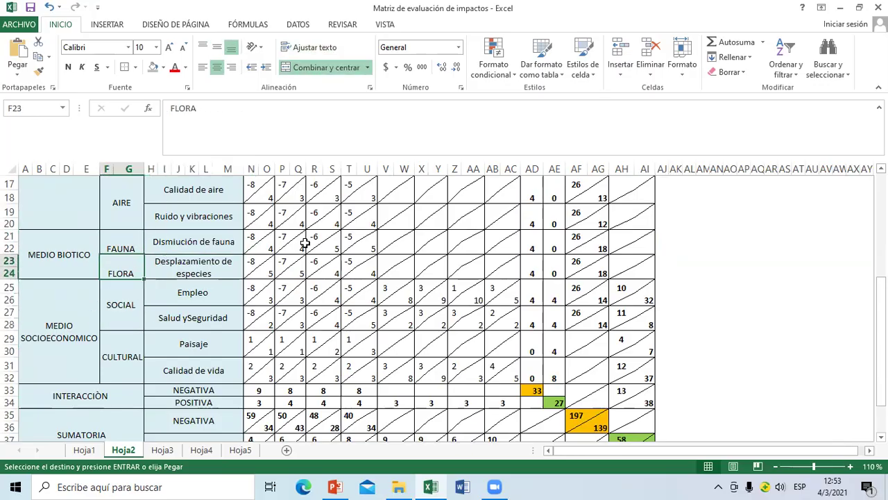
key(Right)
key(Right)
key(Left)
key(Left)
key(Down)
key(Down)
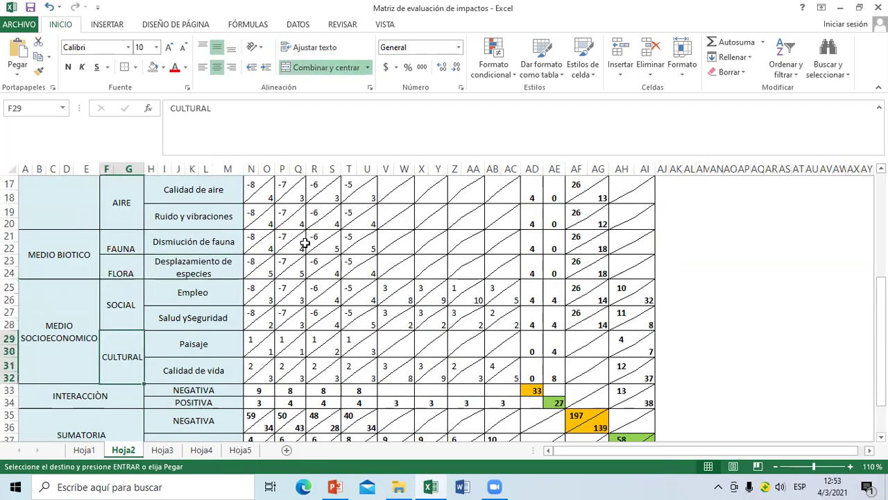
- Compare the individual factors listed beside the SOCIAL and CULTURAL groups of MEDIO SOCIOECONOMICO
key(Right)
key(Up)
key(Up)
key(Down)
key(Down)
key(Down)
key(Down)
key(Up)
key(Up)
key(Down)
key(Down)
key(Up)
key(Up)
key(Down)
key(Up)
key(Up)
key(Up)
- Examine the Empleo values in rows 25 and 26 across the activity columns to the INT. columns
key(Right)
key(Right)
key(Down)
key(Right)
key(Right)
key(Right)
key(Right)
key(Right)
key(Right)
key(Right)
key(Right)
key(Right)
key(Right)
key(Right)
key(Right)
key(Right)
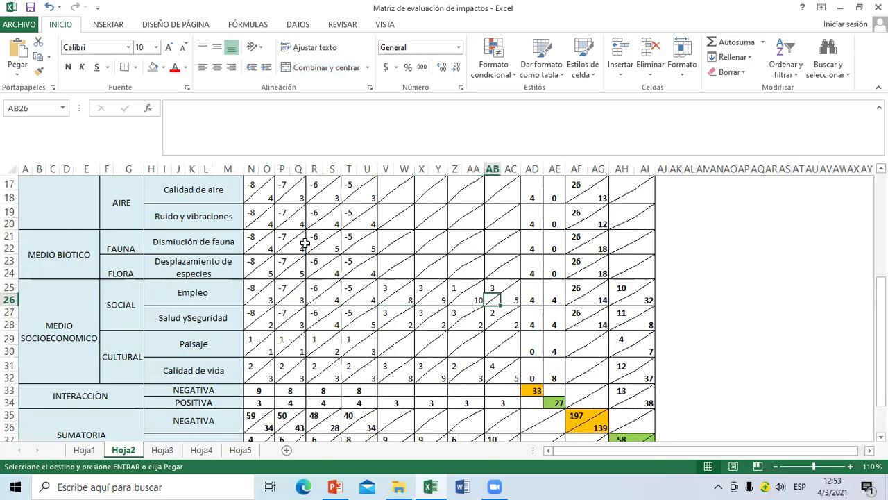
key(Right)
key(Right)
key(Up)
- Examine the Negativa and Positiva headings under INT. and SUMATORIA at the head of the matrix
key(ctrl+Home)
key(Right)
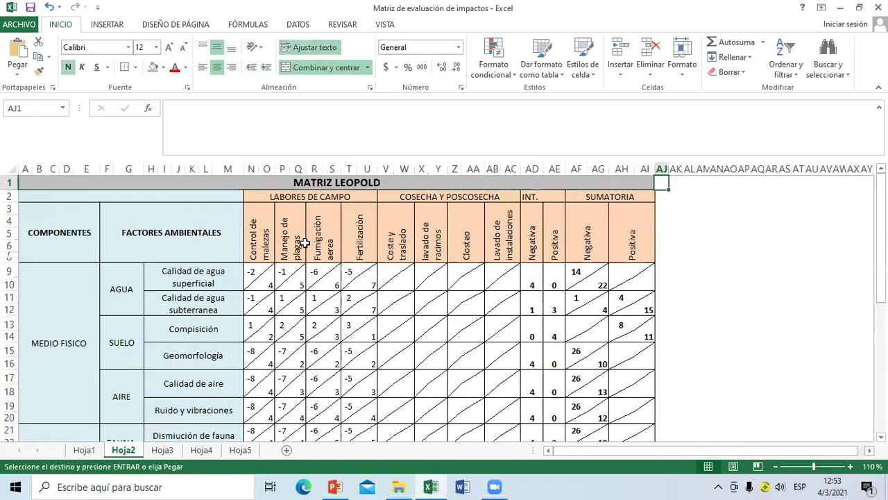
key(Down)
key(Down)
key(Left)
key(Left)
key(Left)
key(Left)
key(Right)
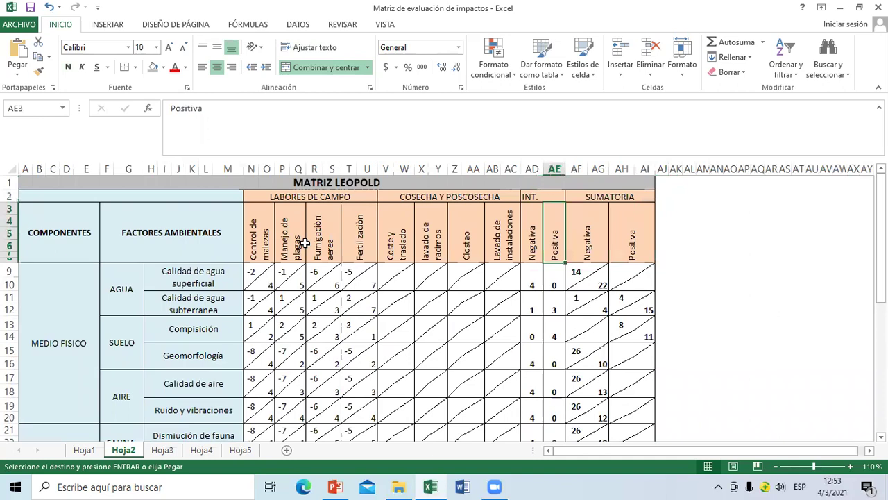
- Review the INT. Positiva interaction counts for each factor down to Calidad de vida
key(Down)
key(Down)
key(Down)
key(Down)
key(Down)
key(Down)
key(Down)
key(Down)
key(Down)
key(Down)
key(Down)
key(Down)
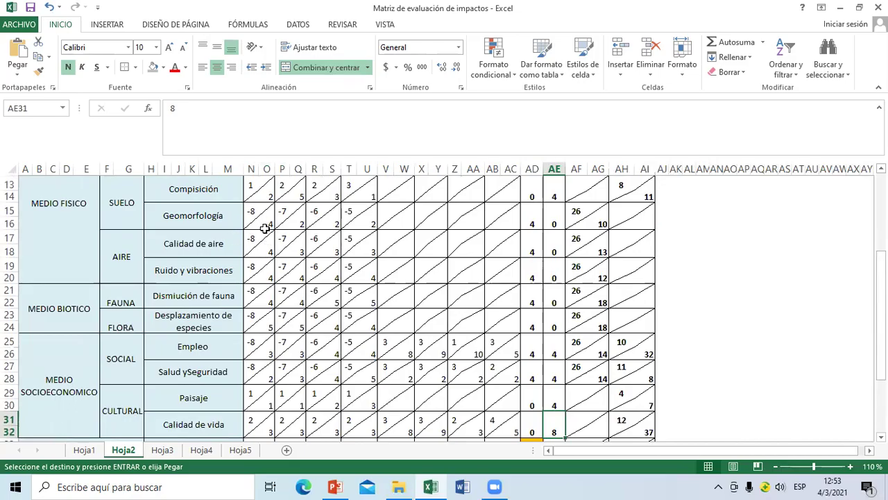
- Review the Control de malezas column from its heading down through the environmental factor rows
click(260, 251)
key(Up)
key(Up)
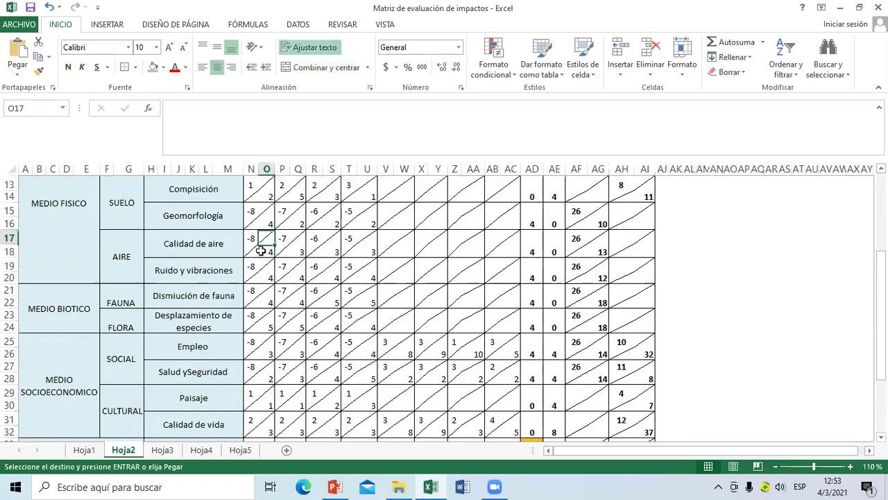
key(ctrl+Home)
key(Down)
key(Right)
key(Down)
key(Down)
key(Right)
key(Down)
key(Down)
key(Down)
key(Down)
key(Down)
key(Down)
key(Down)
key(Down)
key(Down)
key(Down)
key(Down)
key(Down)
key(Down)
key(Down)
key(Down)
key(Down)
key(Down)
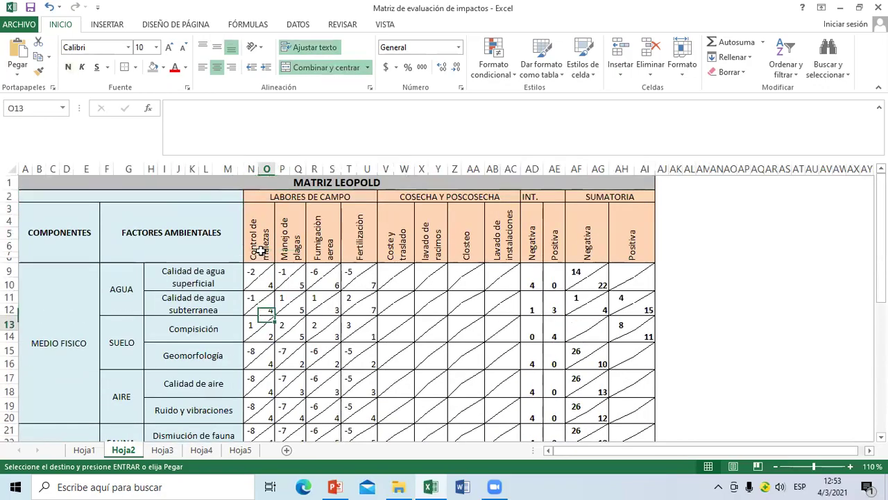
key(Down)
key(Down)
key(Down)
key(Down)
- Compare the two values in the split cell where Calidad de aire meets Control de malezas, in rows 17 and 18
key(Up)
key(Up)
key(Up)
key(Up)
key(Up)
key(Up)
key(Up)
key(Up)
key(Up)
key(Up)
key(Up)
key(Up)
key(Up)
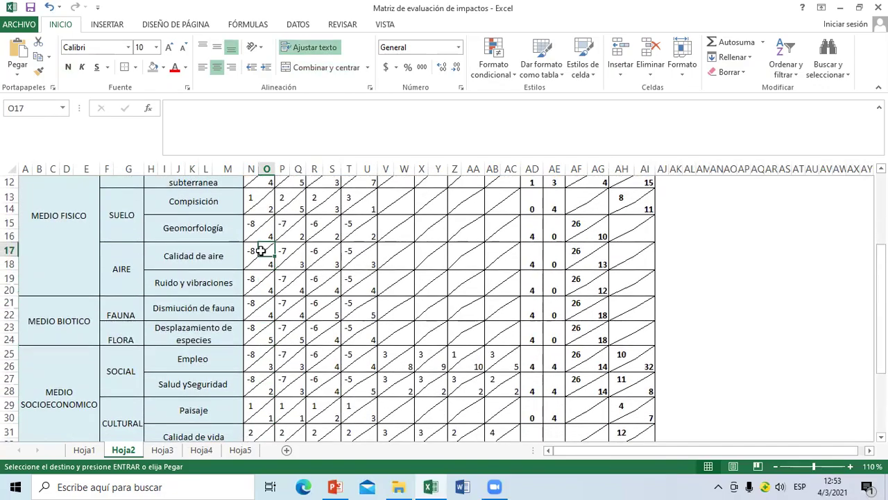
key(Left)
key(Right)
key(Left)
key(Right)
key(Left)
key(Right)
key(Down)
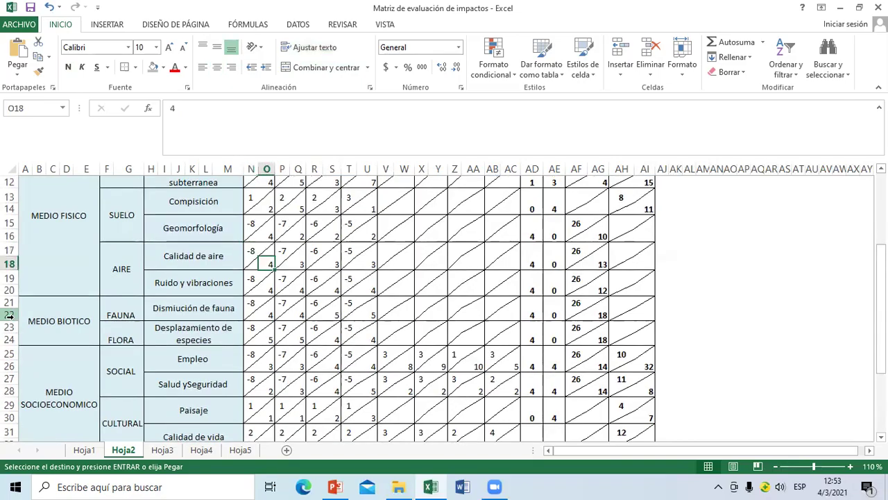
key(Up)
key(Left)
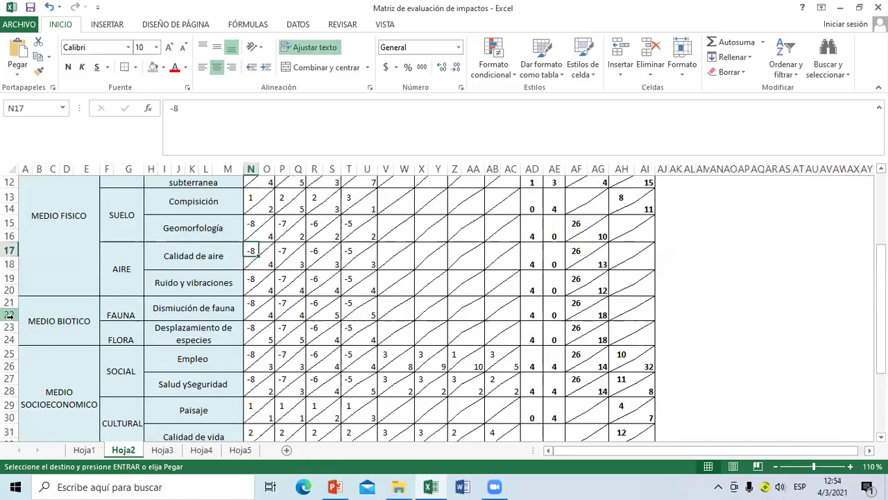
- Review the lower values of the Calidad de aire row across the activity columns as far as the INT. Negativa count
key(Right)
key(Down)
key(Right)
key(Right)
key(Right)
key(Right)
key(Right)
key(Right)
key(Right)
key(Right)
key(Right)
key(Right)
key(Right)
key(Right)
key(Right)
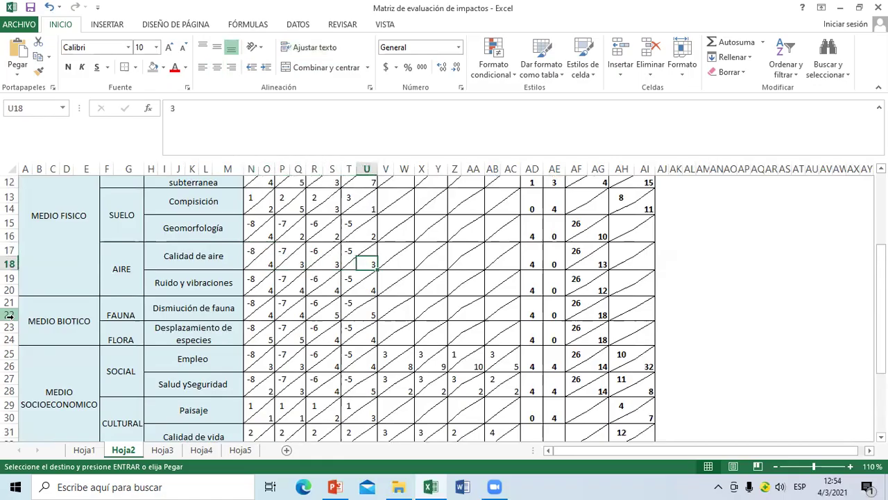
key(Right)
key(Right)
- Follow the INT. Negativa counts down through the biotic factors and review the Salud y Seguridad row back to Fertilización
key(Down)
key(Down)
key(Down)
key(Down)
key(Down)
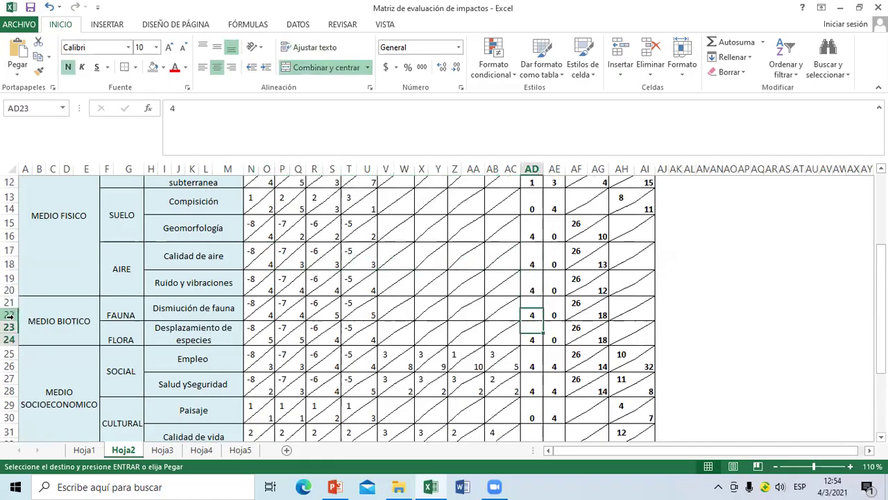
key(Left)
key(Left)
key(Left)
key(Left)
key(Left)
key(Left)
key(Left)
key(Left)
key(Left)
key(Left)
key(Left)
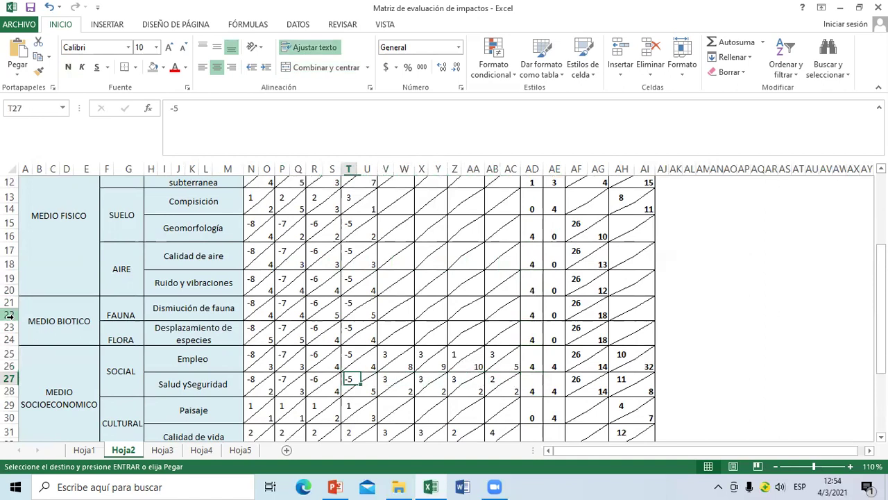
- Examine the Interacción NEGATIVA counts below the Calidad de vida row at the foot of the matrix
key(Down)
key(Down)
key(Down)
key(Down)
key(Down)
key(Down)
key(Down)
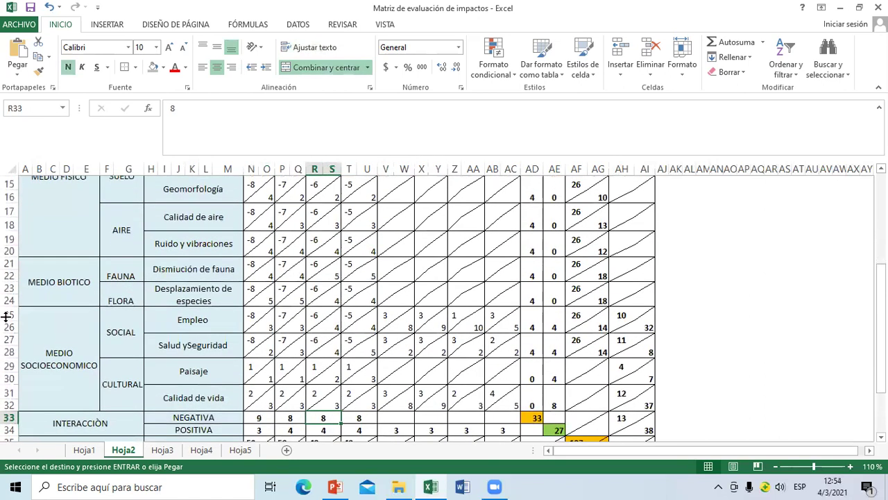
- Return to the head of the matrix and inspect the SUMATORIA Positiva cell for Calidad de agua superficial
key(Up)
key(Up)
key(Up)
key(Up)
key(Up)
key(Up)
key(Up)
key(Up)
key(Up)
key(Up)
key(Up)
key(Up)
key(Up)
key(Up)
key(Up)
key(Up)
key(Up)
key(Up)
key(Up)
key(Up)
key(Up)
key(Up)
key(Up)
key(Up)
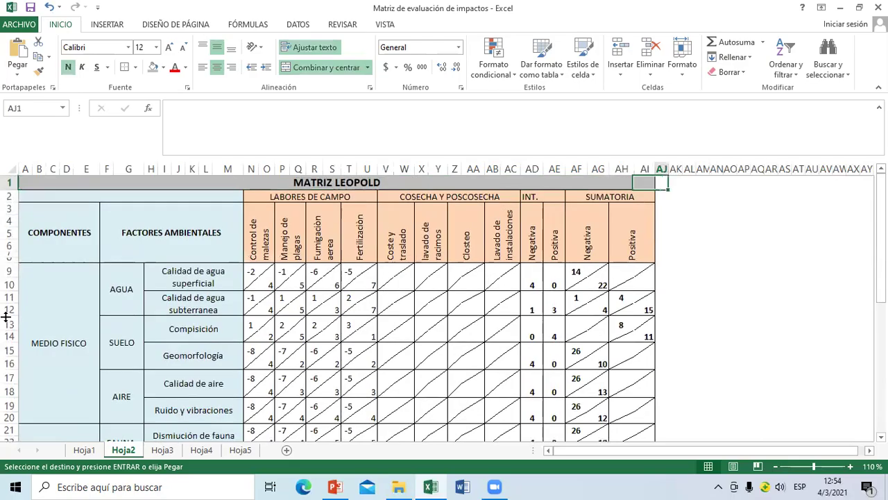
key(Right)
key(Left)
key(Right)
key(Down)
key(Down)
key(Down)
key(Down)
key(Down)
key(Down)
key(Down)
key(Down)
key(Left)
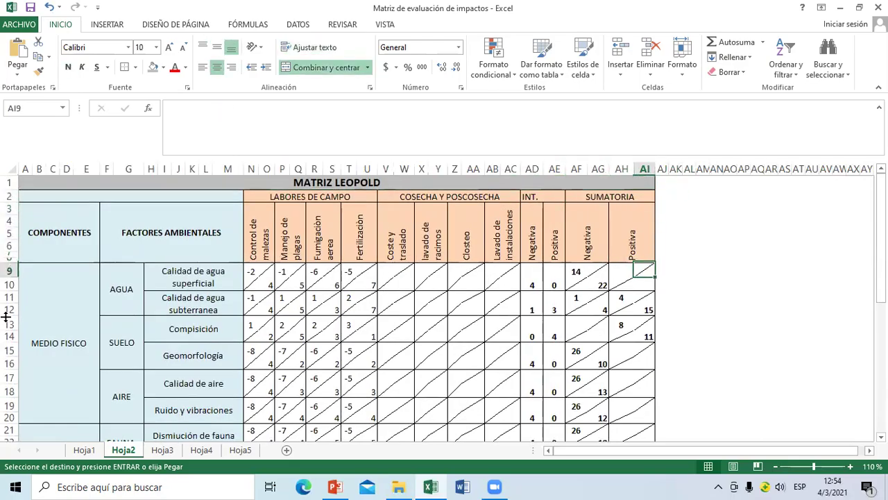
- Review the Calidad de agua superficial row from the SUMATORIA columns back through the Cosecha y Poscosecha activities
key(Left)
key(Left)
key(Left)
key(Left)
key(Left)
key(Left)
key(Left)
key(Left)
key(Left)
key(Left)
key(Left)
key(Left)
key(Left)
key(Left)
key(Left)
key(Left)
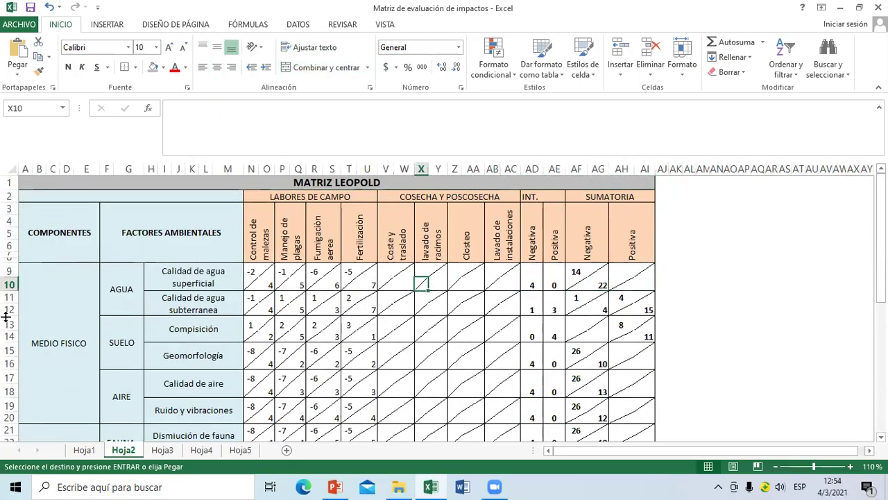
key(Left)
key(Left)
key(Left)
- Compare the Labores de Campo values for Calidad de agua superficial with its INT. Negativa count
key(Up)
key(Right)
key(Right)
key(Right)
key(Right)
key(Right)
key(Right)
key(Right)
key(Right)
key(Right)
key(Right)
key(Right)
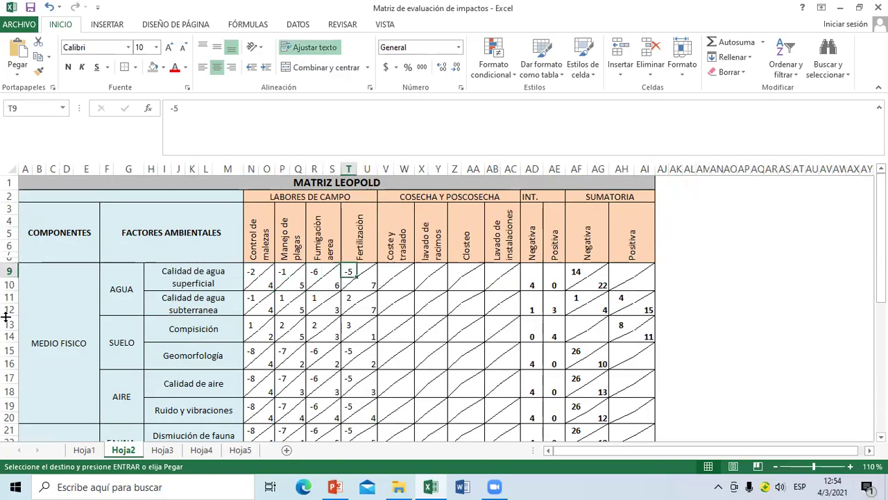
key(Right)
key(Right)
key(Left)
key(Right)
key(Right)
key(Right)
key(Right)
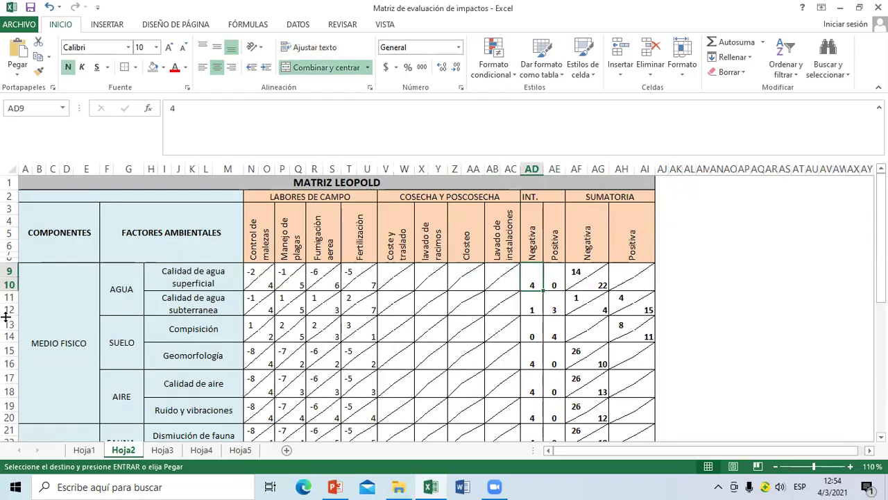
- Recheck the Calidad de agua superficial cells between lavado de racimos and INT. Negativa for further interactions
key(Left)
key(Left)
key(Left)
key(Left)
key(Left)
key(Left)
key(Left)
key(Left)
key(Left)
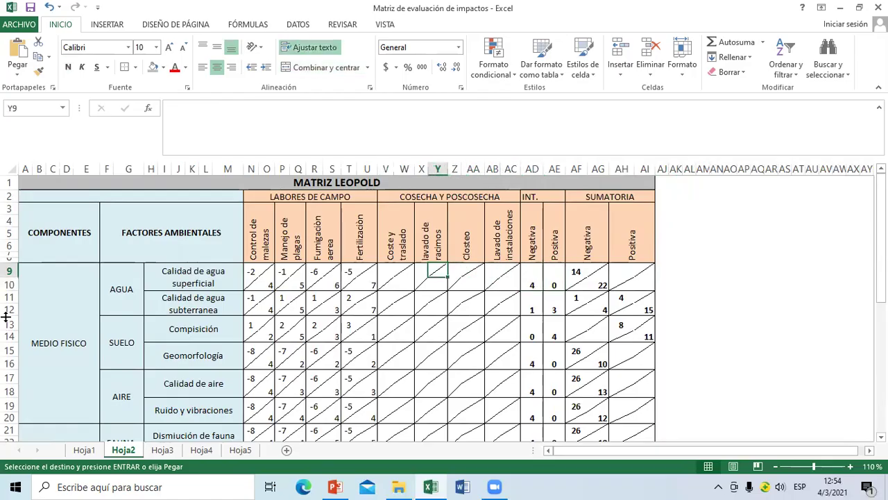
key(Right)
key(Right)
key(Right)
key(Right)
key(Right)
key(Right)
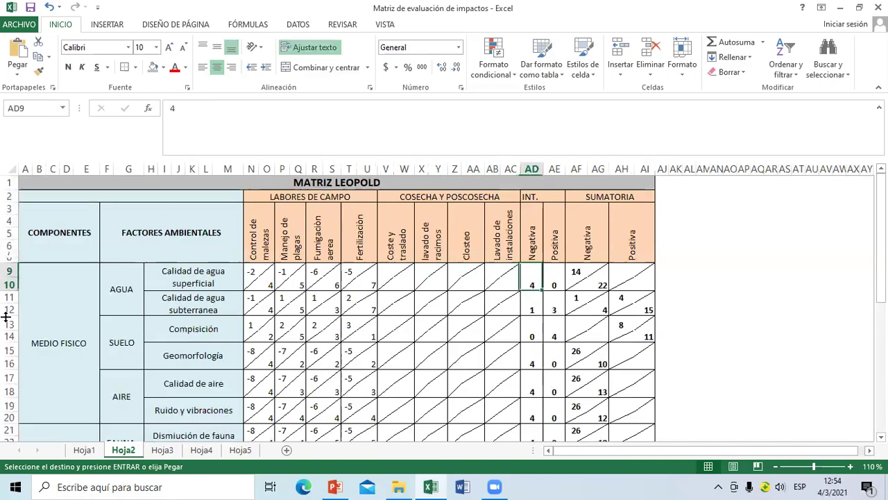
- Move from the INT. Negativa count of Calidad de agua superficial to the Labores de Campo values of Calidad de agua subterranea
key(Down)
key(Up)
key(Up)
key(Down)
key(Down)
key(Left)
key(Left)
key(Left)
key(Left)
key(Left)
key(Left)
key(Left)
key(Left)
key(Left)
key(Left)
key(Left)
key(Left)
key(Left)
key(Left)
key(Left)
key(Left)
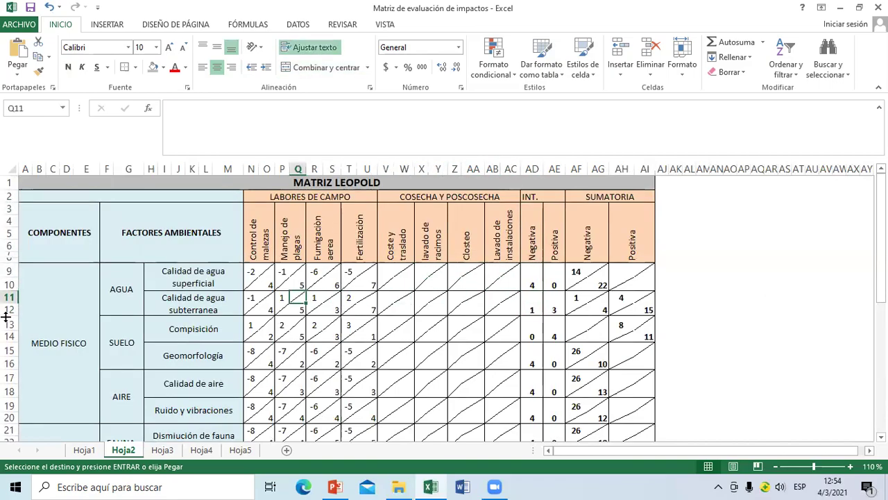
- Review the Calidad de agua subterranea values from Control de malezas through Fertilización and into the Cosecha y Poscosecha cells
key(Right)
key(Right)
key(Right)
key(Right)
key(Right)
key(Right)
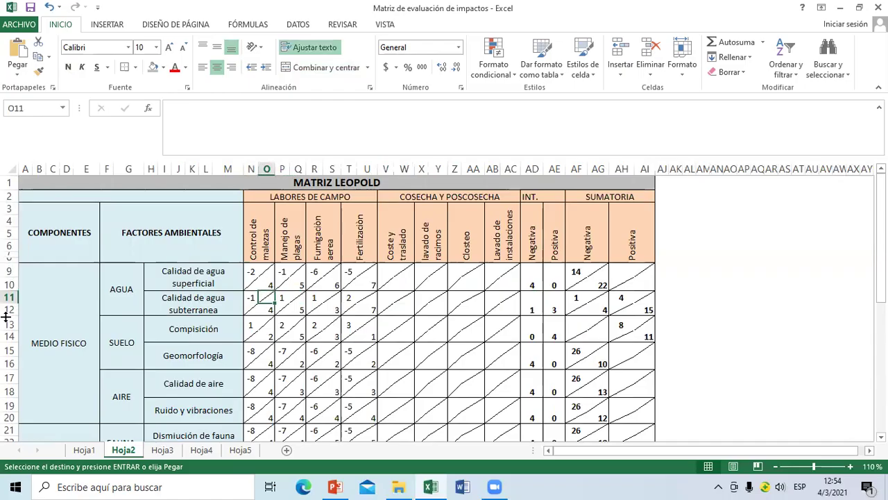
key(Right)
key(Right)
key(Right)
key(Right)
key(Right)
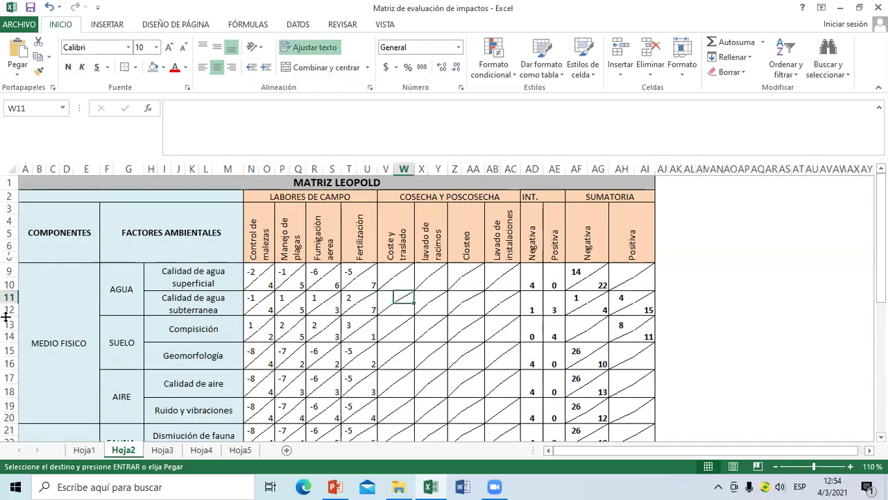
key(Left)
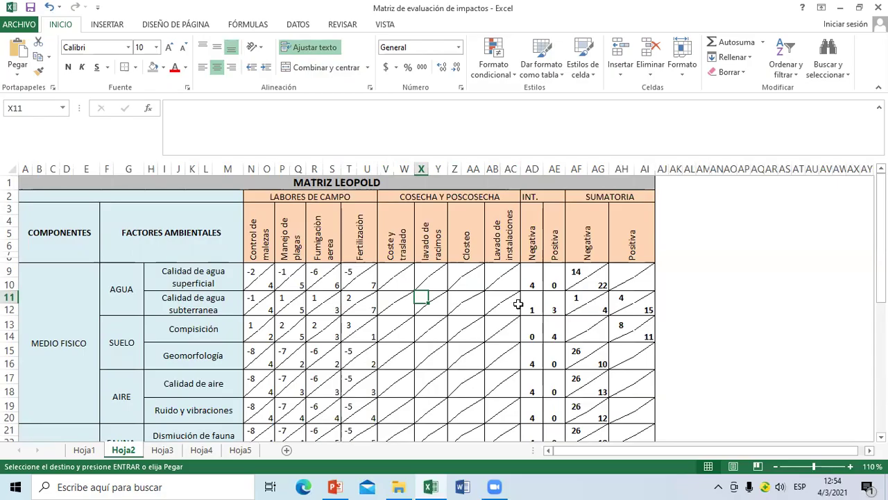
- Follow the Calidad de agua subterranea row across the remaining harvest activities and INT. counts to SUMATORIA Negativa
key(Right)
key(Right)
key(Right)
key(Right)
key(Right)
key(Right)
key(Right)
key(Right)
key(Right)
key(Right)
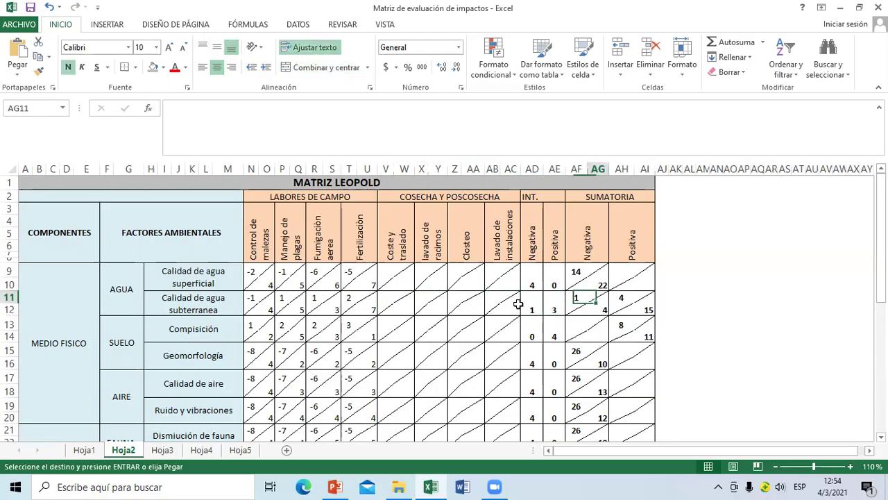
- Check the INT. Positiva counts of Calidad de agua subterranea and Compisición
key(Left)
key(Left)
key(Left)
key(Right)
key(Right)
key(Left)
key(Left)
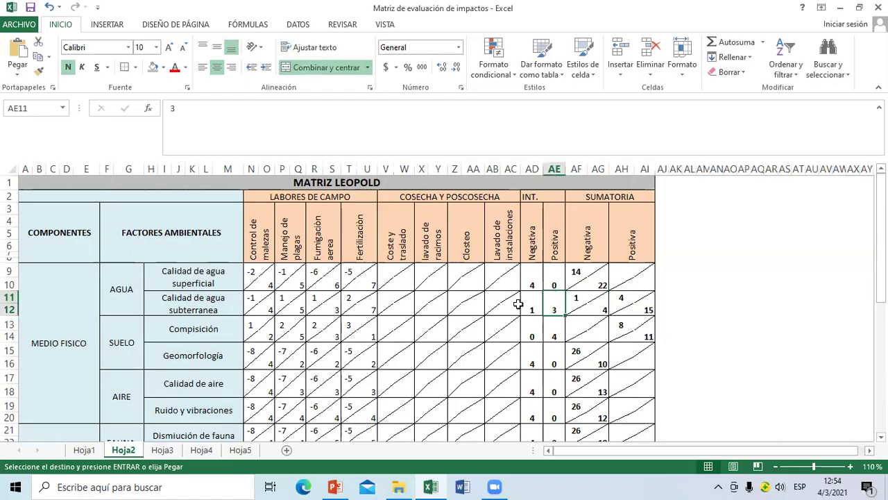
key(Down)
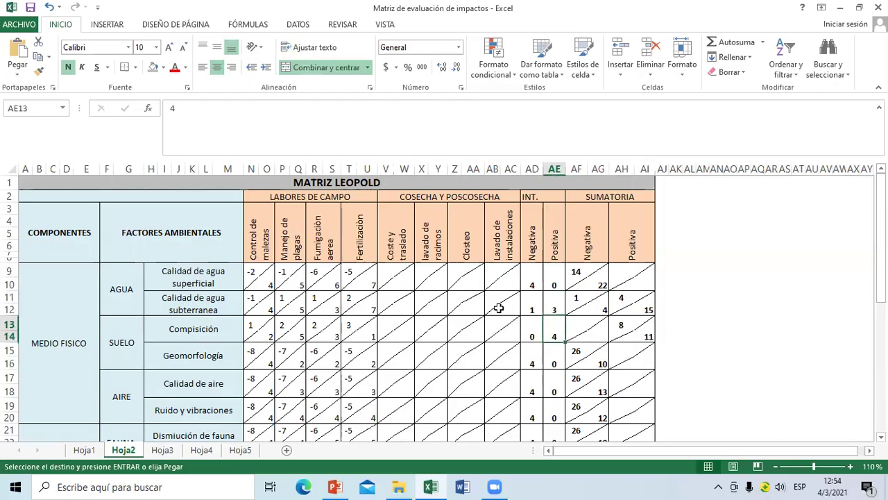
- Scan the Calidad de agua subterranea row from its factor name across Labores de Campo to Closteo
click(209, 357)
key(Up)
key(Up)
key(Right)
key(Right)
key(Right)
key(Right)
key(Right)
key(Right)
key(Right)
key(Right)
key(Right)
key(Right)
key(Right)
key(Right)
key(Right)
key(Right)
key(Right)
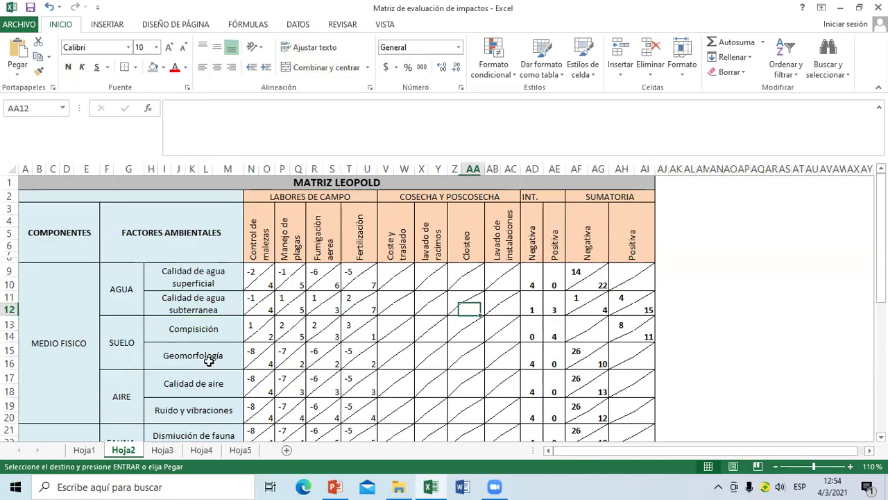
- Examine the Cosecha y Poscosecha cells downward from Calidad de agua subterranea through the fauna and flora factors
key(Down)
key(Down)
key(Down)
key(Down)
key(Down)
key(Down)
key(Down)
key(Down)
key(Down)
key(Down)
key(Down)
key(Down)
key(Down)
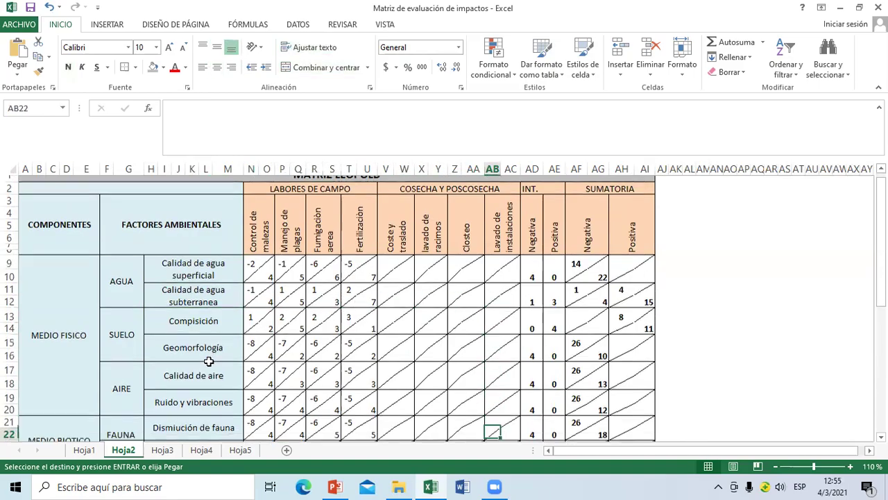
- Return to the head of the matrix and locate the SUMATORIA Negativa cell for Calidad de agua superficial
key(Up)
key(Up)
key(Up)
key(Up)
key(Up)
key(Up)
key(Up)
key(Up)
key(Up)
key(Up)
key(Up)
key(Up)
key(Up)
key(Up)
key(Up)
key(Up)
key(Up)
key(Up)
key(Up)
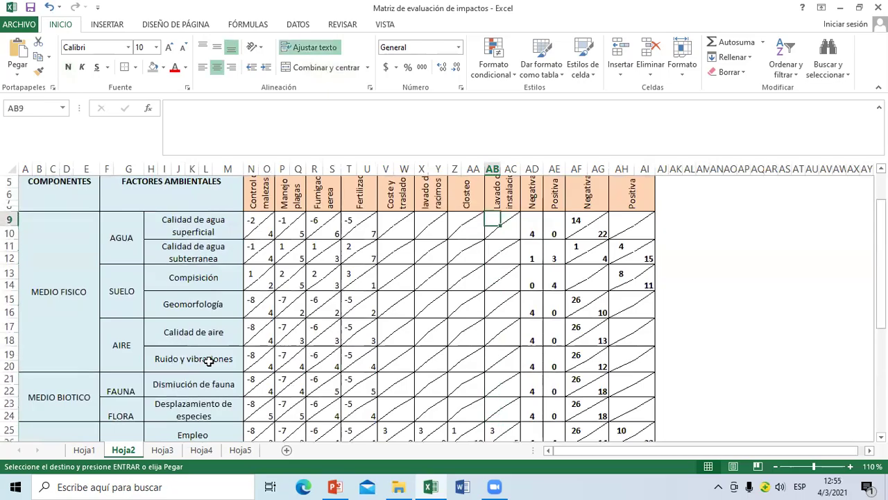
key(Down)
key(Down)
key(Down)
key(Down)
key(Right)
key(Right)
key(Right)
key(Right)
key(Right)
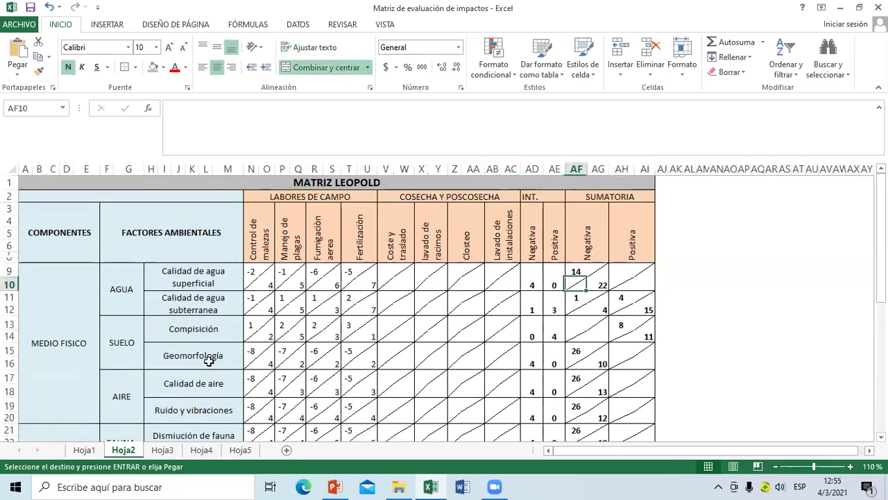
- Compare the SUMATORIA Negativa cells of Calidad de agua superficial and Calidad de agua subterranea
key(Up)
key(Up)
key(Up)
key(Down)
key(Down)
key(Down)
key(Down)
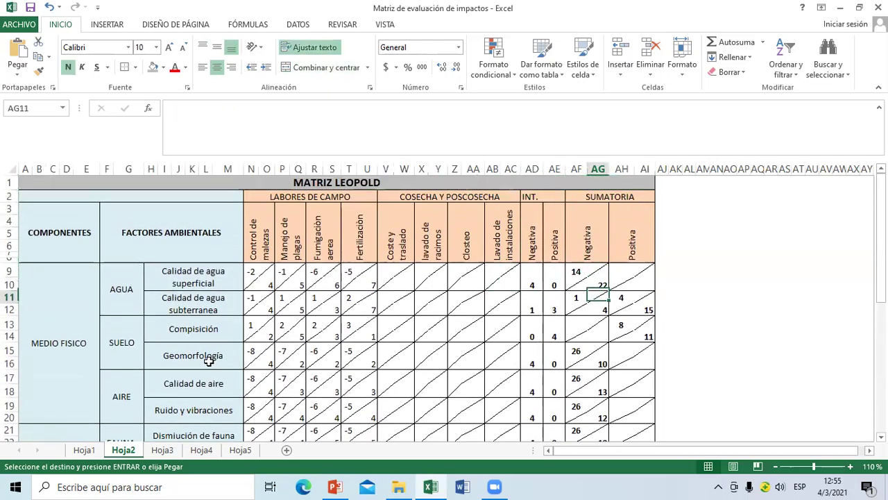
key(Up)
key(Up)
key(Up)
key(Up)
key(Up)
key(Down)
key(Down)
key(Down)
key(Down)
key(Down)
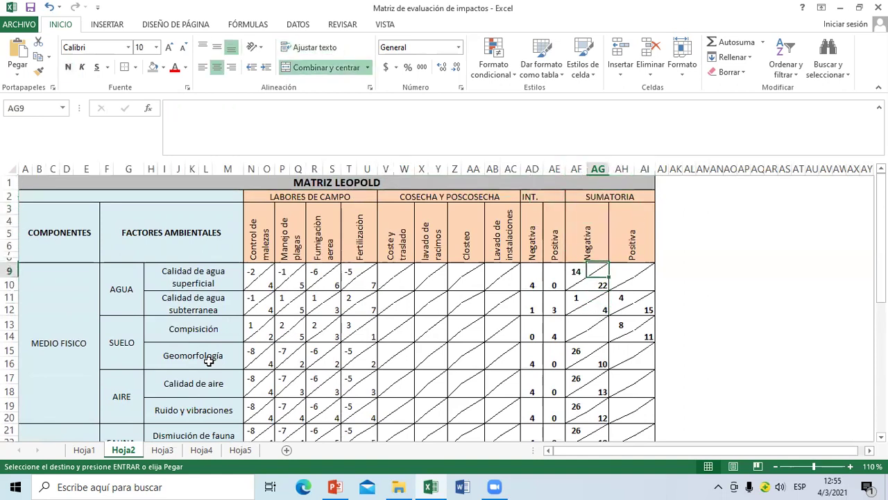
- Inspect both halves of the SUMATORIA Negativa cell for Calidad de agua superficial and its neighbouring cells
key(Up)
key(Up)
key(Down)
key(Up)
key(Left)
key(Right)
key(Right)
key(Right)
key(Left)
key(Left)
key(Left)
key(Right)
key(Right)
- Trace the Calidad de agua superficial row from SUMATORIA Negativa back to its Control de malezas magnitude
key(Left)
key(Left)
key(Left)
key(Left)
key(Left)
key(Left)
key(Left)
key(Left)
key(Left)
key(Left)
key(Left)
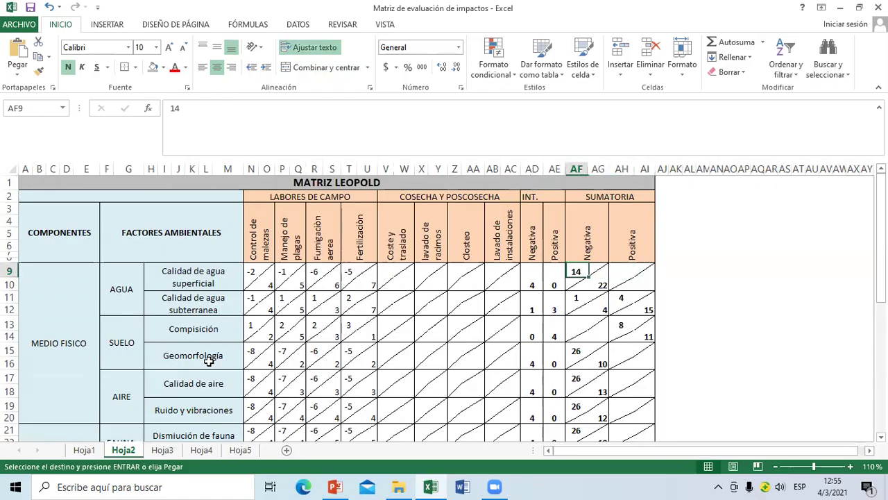
key(Left)
key(Left)
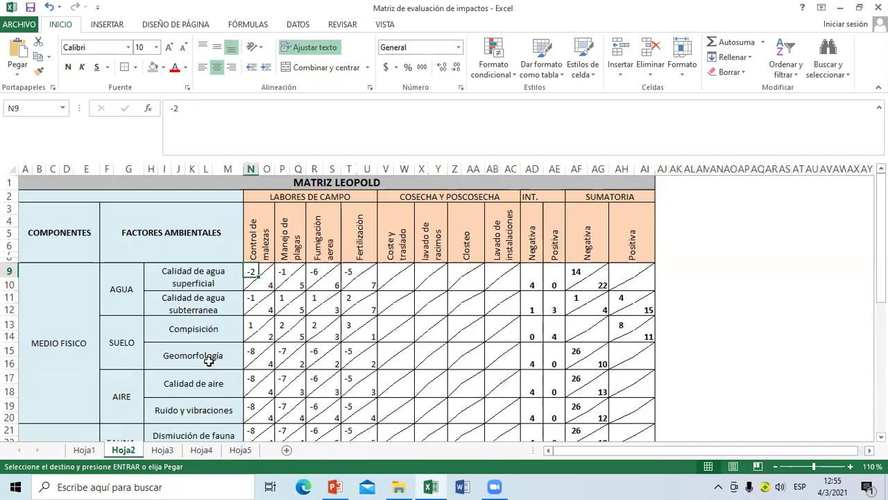
- Inspect the split cells for Control de malezas and Manejo de plagas in the Calidad de agua superficial row
key(Right)
key(Left)
key(Right)
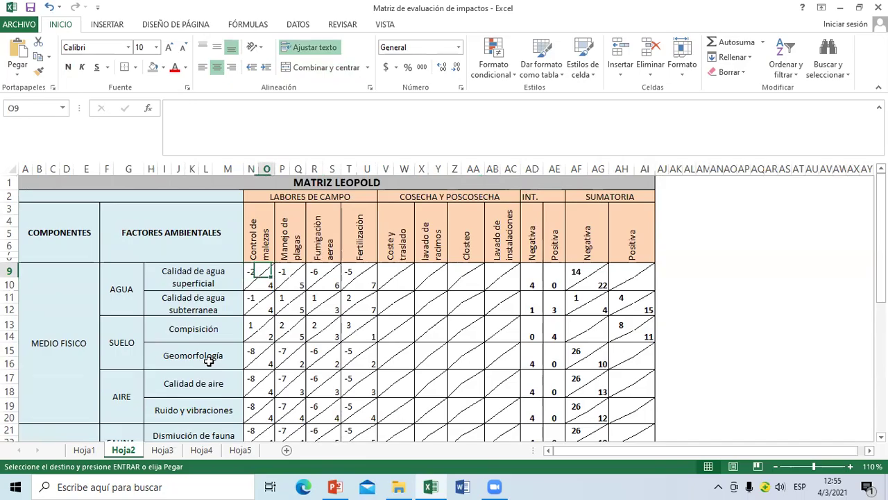
key(Down)
key(Up)
key(Right)
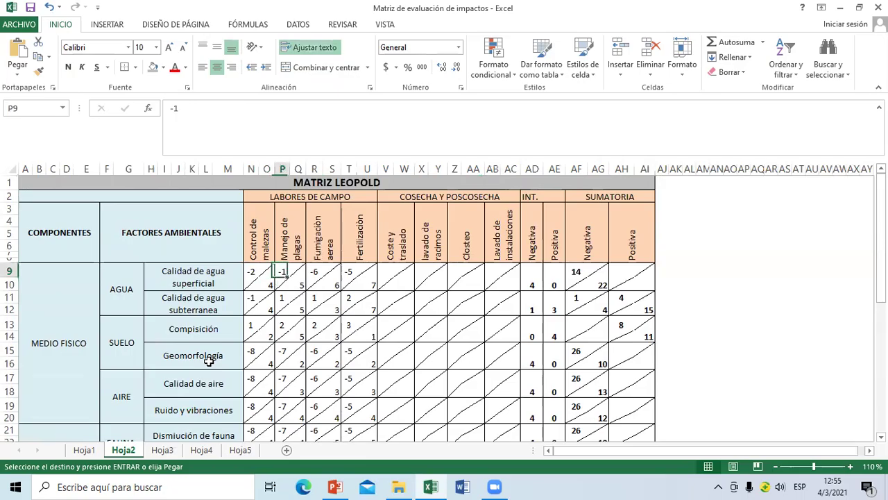
key(Right)
key(Right)
key(Left)
- Follow the Calidad de agua superficial row across to the importance half of its SUMATORIA Negativa cell
key(Right)
key(Right)
key(Right)
key(Right)
key(Right)
key(Right)
key(Right)
key(Right)
key(Right)
key(Right)
key(Right)
key(Right)
key(Right)
key(Right)
key(Right)
key(Right)
key(Down)
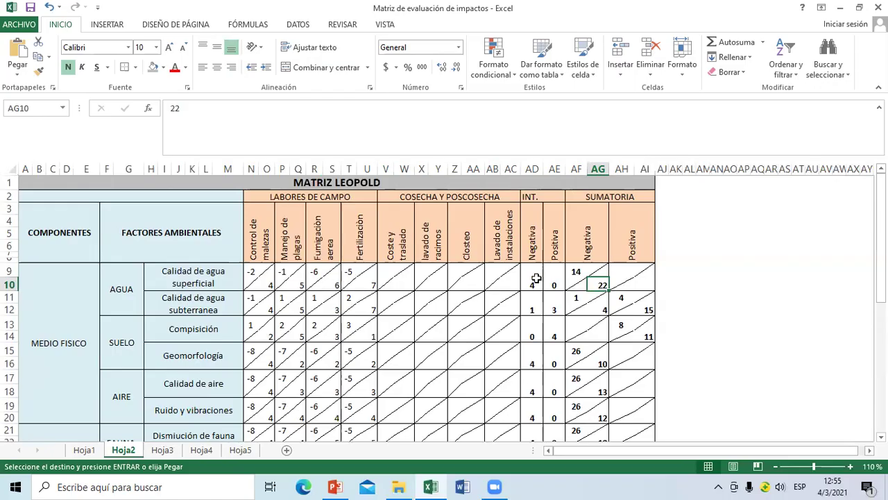
- Review the SUMATORIA Negativa importance values down through the AGUA, SUELO and AIRE factors
key(Down)
key(Down)
key(Down)
key(Down)
key(Down)
key(Down)
key(Down)
key(Down)
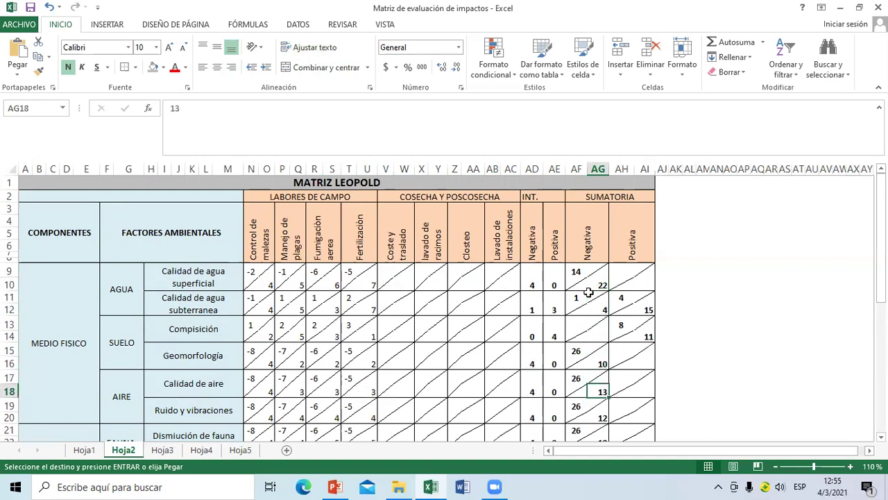
key(Down)
key(Down)
key(Down)
- Go back over the SUMATORIA Negativa importance values of the MEDIO FISICO factors
key(Up)
key(Up)
key(Up)
key(Up)
key(Up)
key(Up)
key(Up)
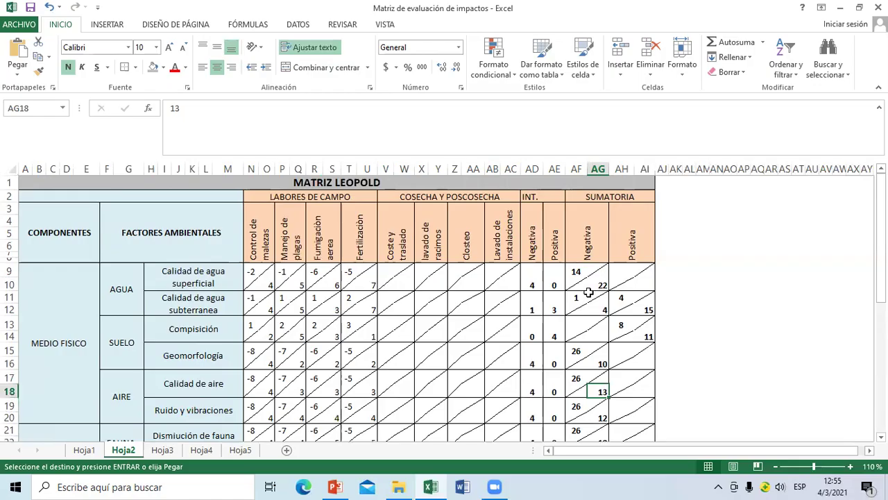
key(Up)
key(Up)
key(Up)
key(Up)
key(Down)
key(Down)
key(Down)
key(Down)
key(Down)
key(Down)
key(Down)
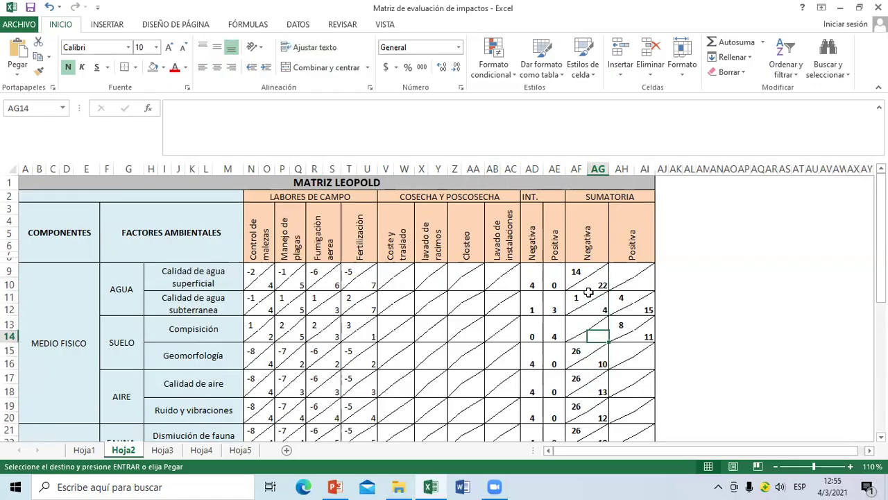
- Follow the SUMATORIA Negativa column down to its importance total in the SUMATORIA NEGATIVA row
key(Down)
key(Down)
key(Down)
key(Down)
key(Down)
key(Down)
key(Down)
key(Down)
key(Down)
key(Down)
key(Down)
key(Down)
key(Down)
key(Down)
key(Down)
key(Down)
key(Down)
key(Down)
key(Down)
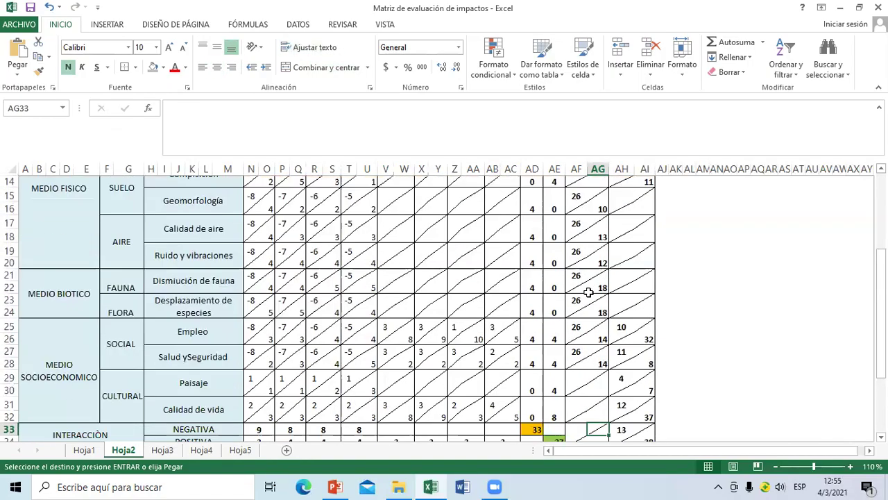
scroll(589, 293, down, 2)
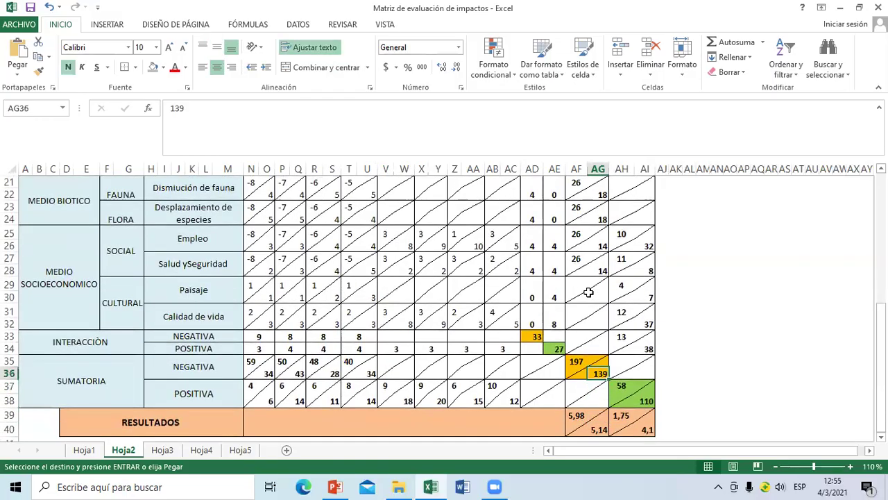
- Locate the total of negative interactions in the INTERACCIÓN NEGATIVA row and check its formula
key(Left)
key(Left)
key(Left)
key(Left)
key(Up)
key(Up)
key(Up)
key(Up)
key(Right)
key(Down)
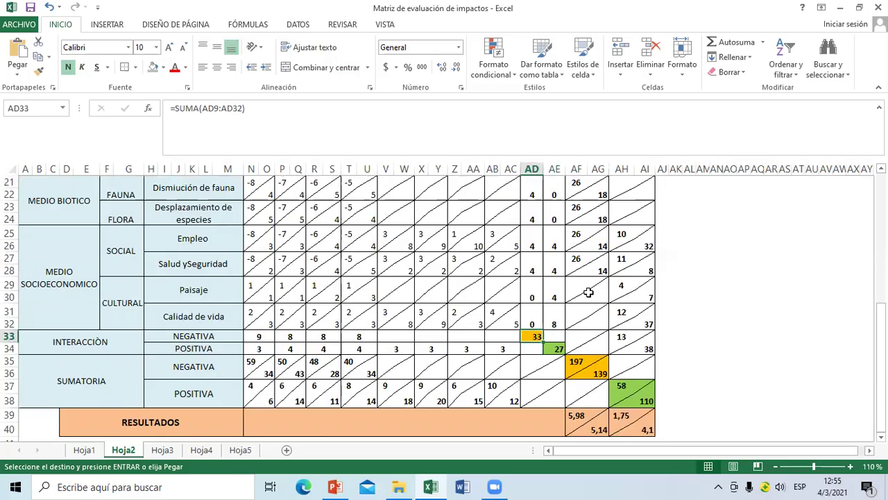
- Compare the interaction totals with the magnitude and importance halves of the highlighted negative SUMATORIA total
key(Right)
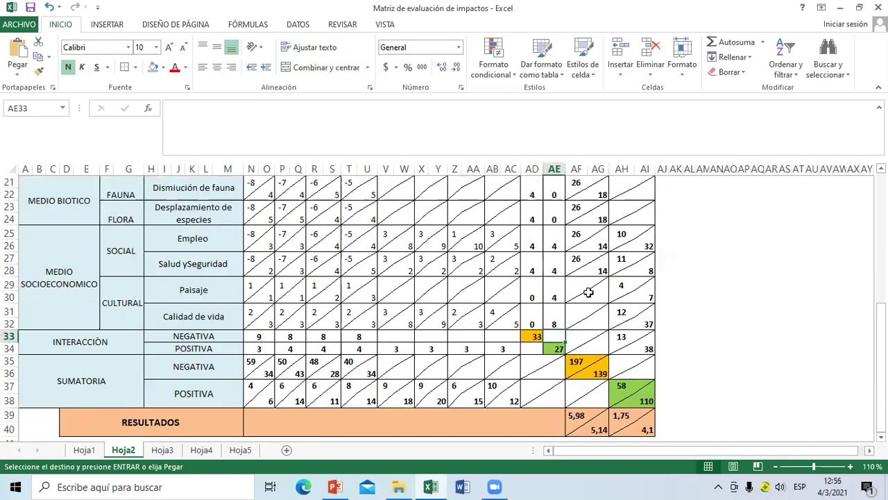
key(Down)
key(Right)
key(Down)
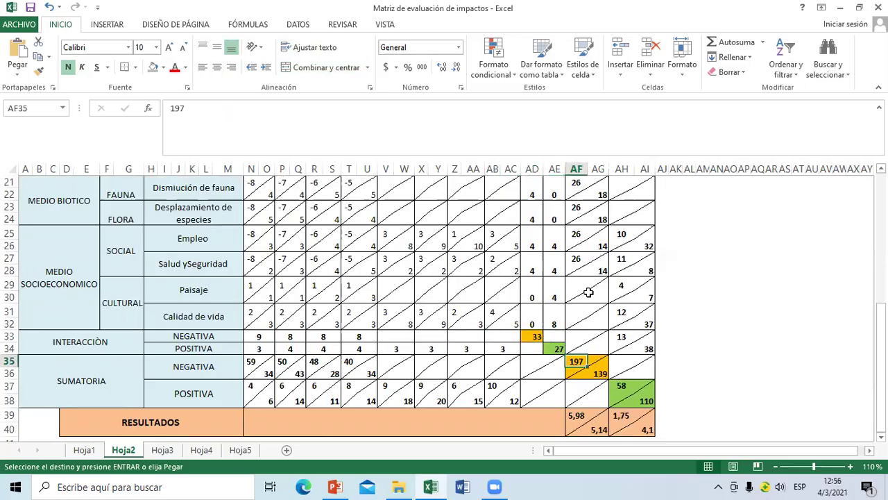
key(Down)
key(Up)
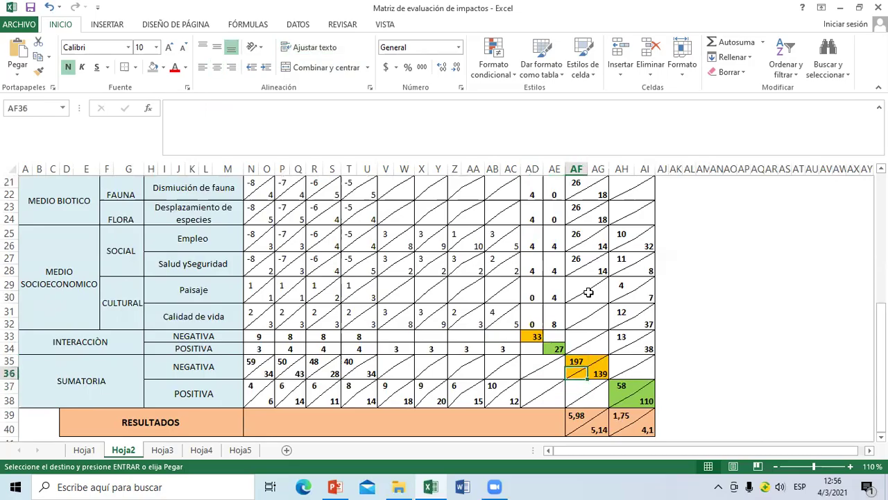
key(Up)
key(Right)
key(Left)
key(Right)
key(Down)
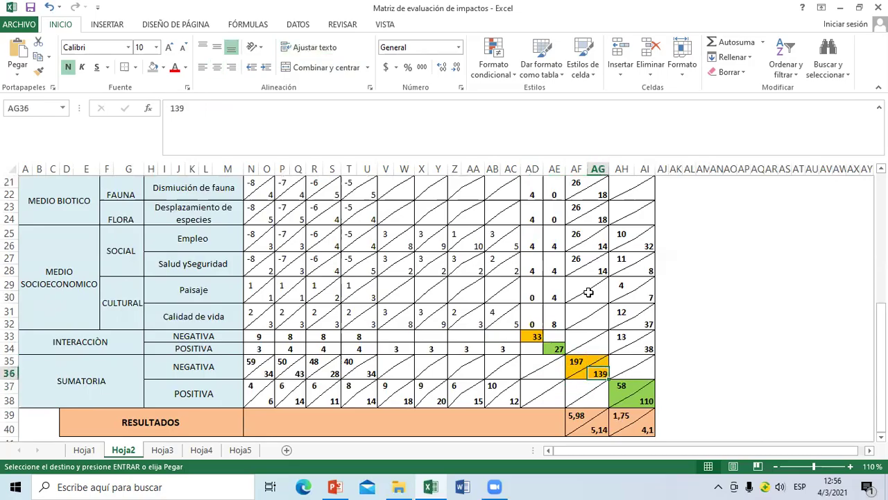
- Recheck the magnitude and importance halves of the overall negative SUMATORIA cell
key(Left)
key(Left)
key(Up)
key(Right)
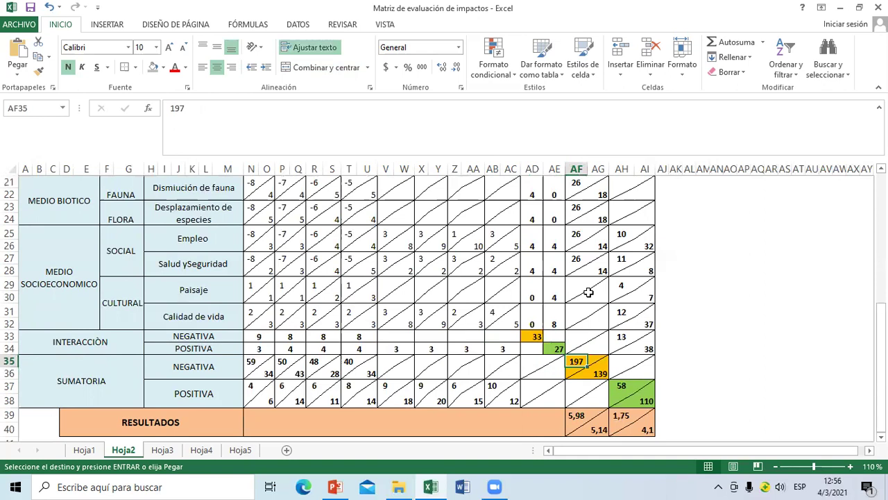
key(Right)
key(Left)
key(Right)
key(Down)
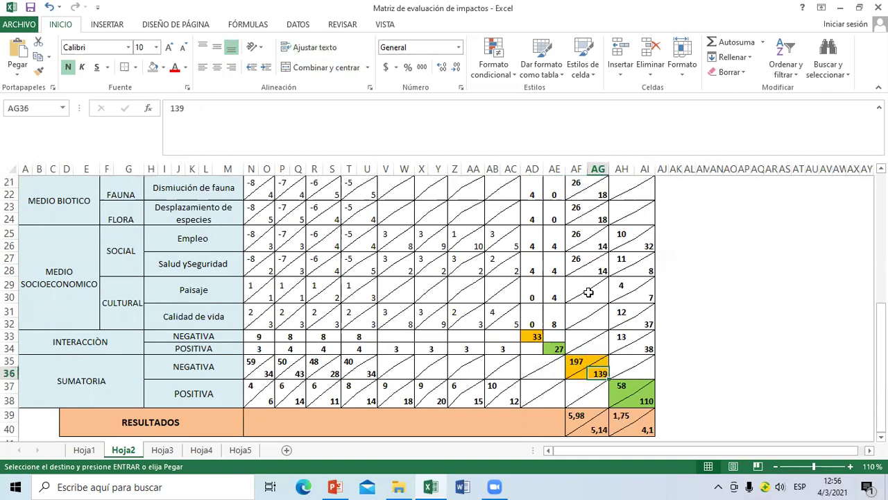
- Inspect the highlighted overall total in the SUMATORIA POSITIVA row
key(Right)
key(Down)
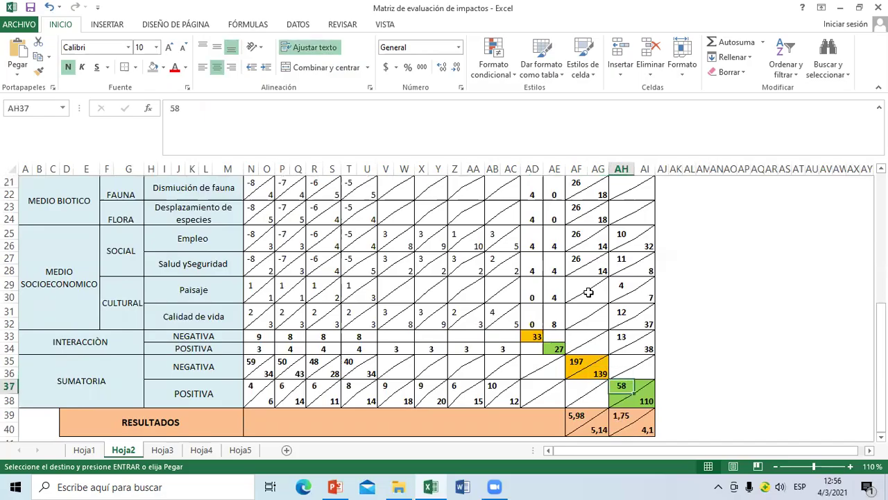
key(Down)
key(Left)
key(Left)
key(Left)
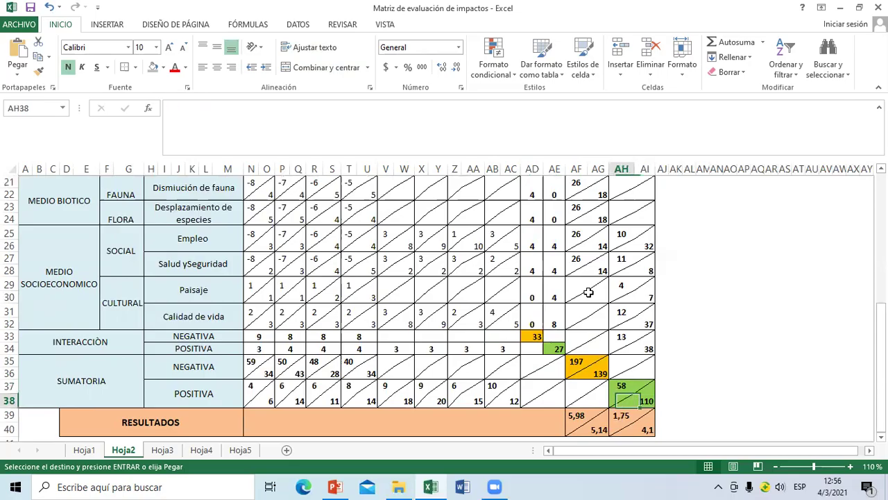
- Return to the magnitude half of the overall negative SUMATORIA total
key(Up)
key(Right)
key(Up)
key(Up)
key(Right)
key(Left)
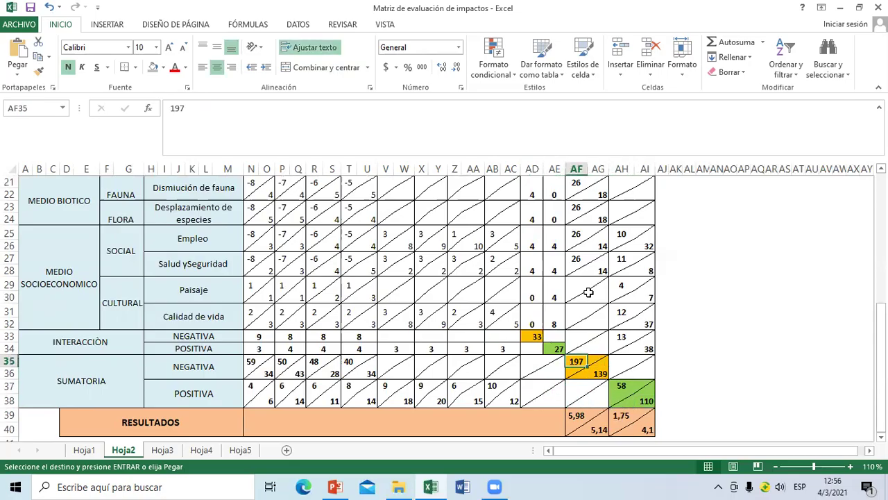
key(Right)
key(Left)
key(Up)
key(Down)
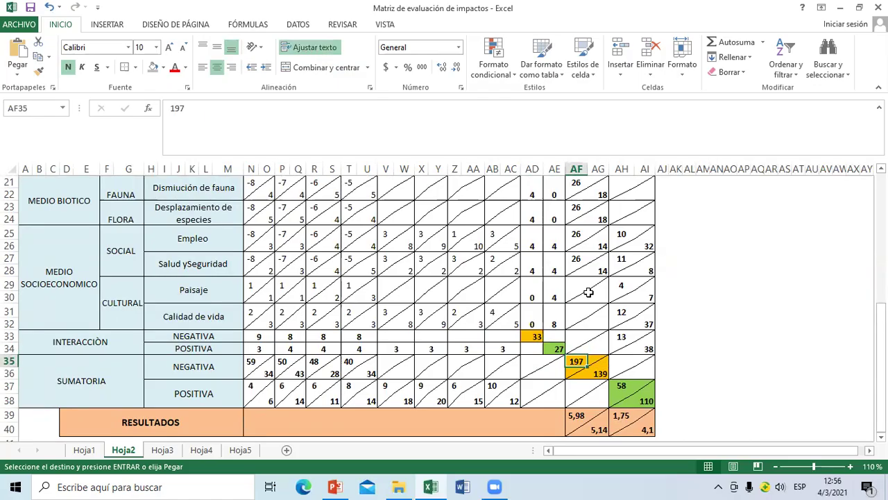
- Trace the negative RESULTADOS magnitude from the negative SUMATORIA magnitude total and the negative interaction total
key(Right)
key(Left)
key(Left)
key(Left)
key(Up)
key(Up)
key(Down)
key(Up)
key(Right)
key(Right)
key(Down)
key(Down)
key(Down)
key(Down)
key(Down)
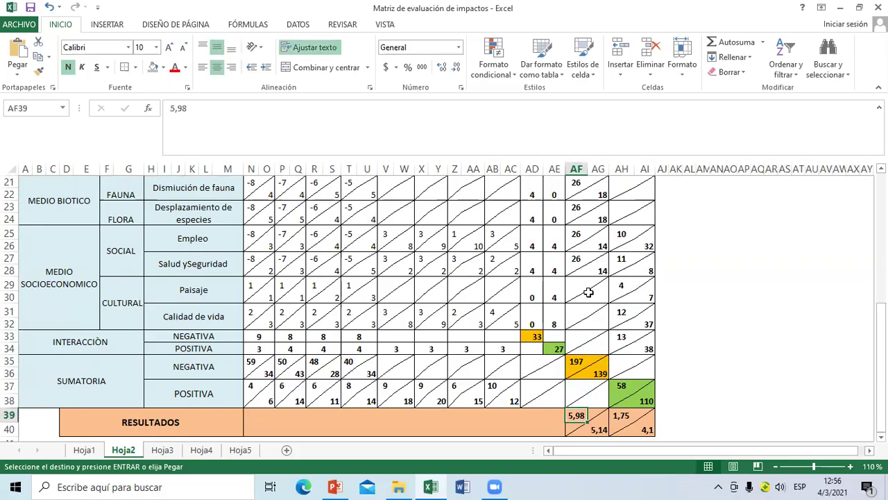
- Trace back from the negative RESULTADOS magnitude to the negative and positive interaction totals
key(Up)
key(Up)
key(Up)
key(Up)
key(Up)
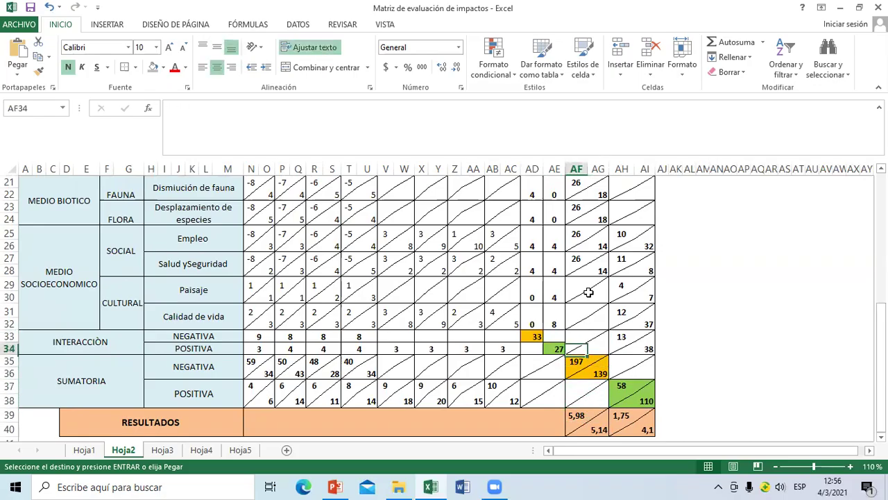
key(Left)
key(Up)
key(Left)
key(Down)
key(Down)
key(Down)
key(Down)
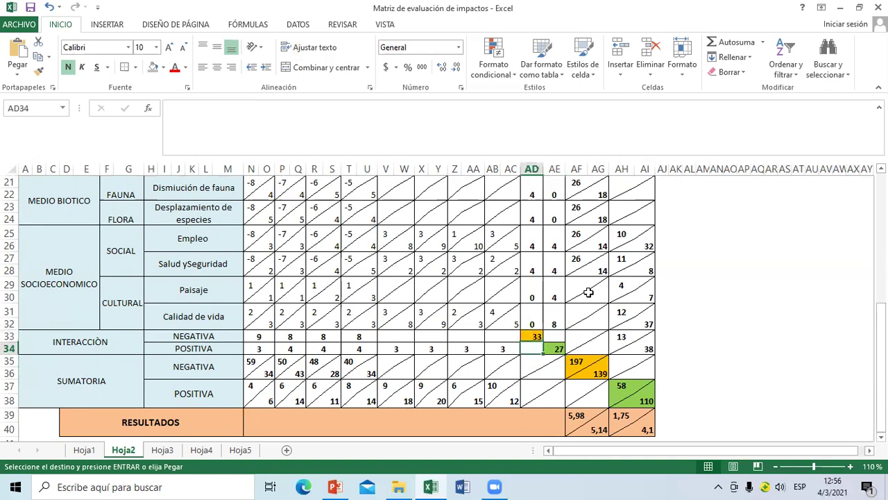
- Compare the positive RESULTADOS magnitude with the magnitude half of the overall positive SUMATORIA total
key(Right)
key(Right)
key(Right)
key(Down)
key(Down)
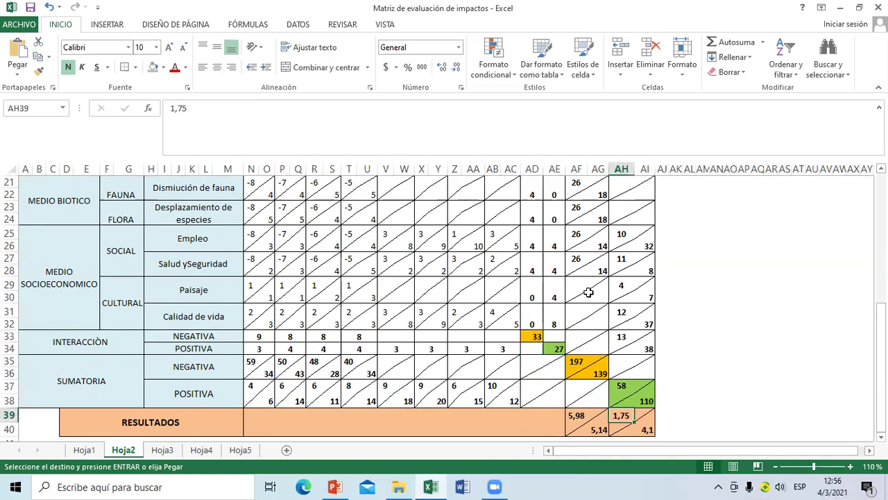
key(Up)
key(Up)
key(Up)
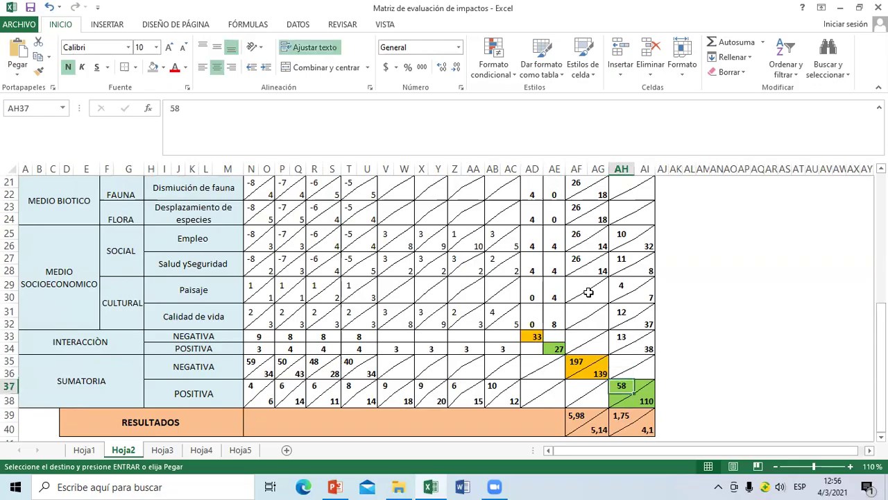
- Trace from the magnitude half of the overall positive SUMATORIA total toward the negative and positive interaction totals
key(Up)
key(Up)
key(Up)
key(Left)
key(Left)
key(Left)
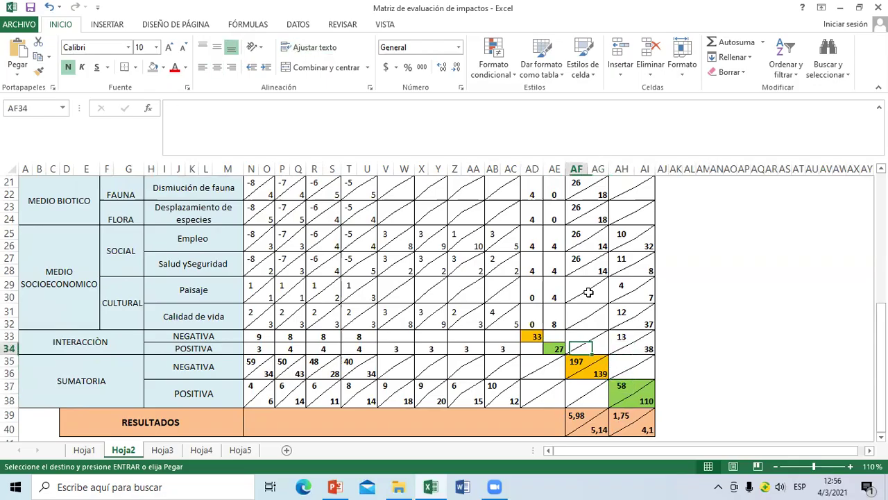
- Return from the interaction totals to the magnitude half of the positive RESULTADOS
key(Right)
key(Right)
key(Right)
key(Down)
key(Down)
key(Down)
key(Down)
key(Down)
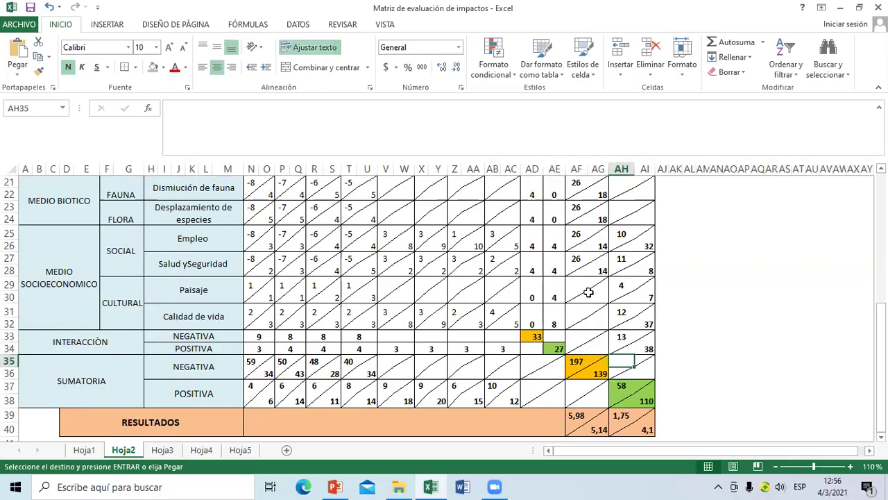
- Review the importance half of the overall positive SUMATORIA total and trace from it toward the interaction totals
key(Right)
key(Up)
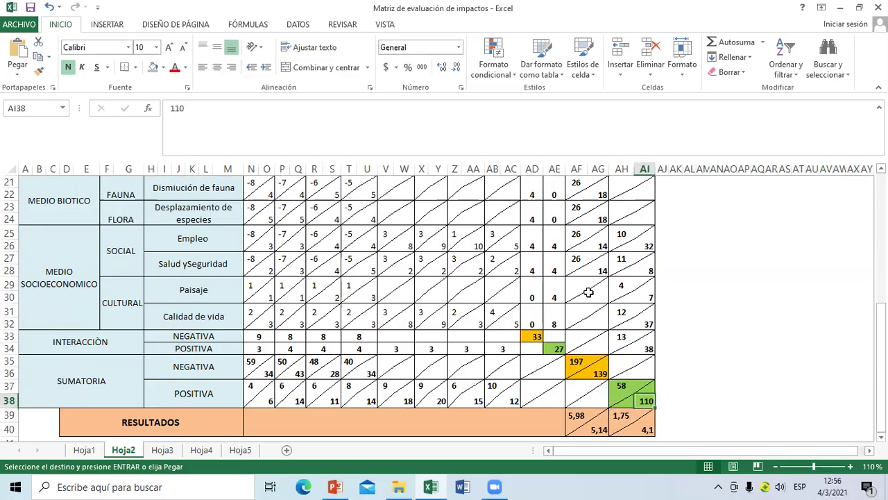
key(Left)
key(Left)
key(Left)
key(Up)
key(Up)
key(Up)
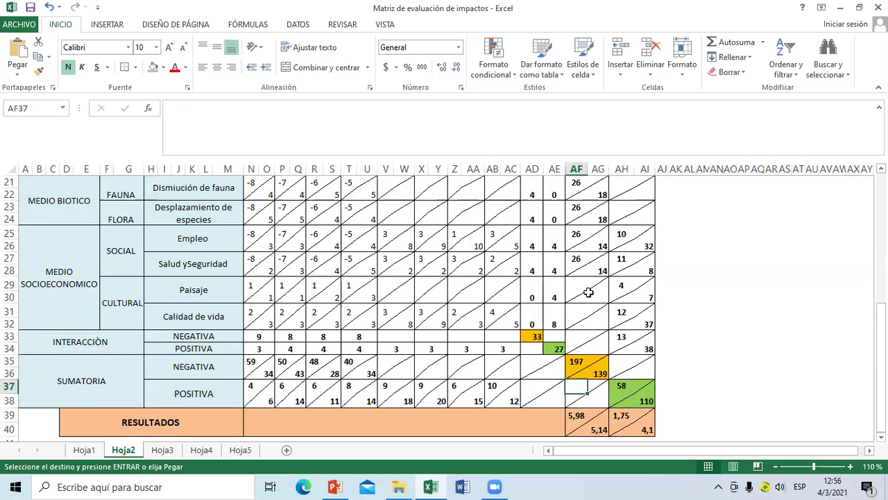
- Relate the interaction totals to the importance half of the positive RESULTADOS in cell AI40
key(Left)
key(Up)
key(Right)
key(Right)
key(Right)
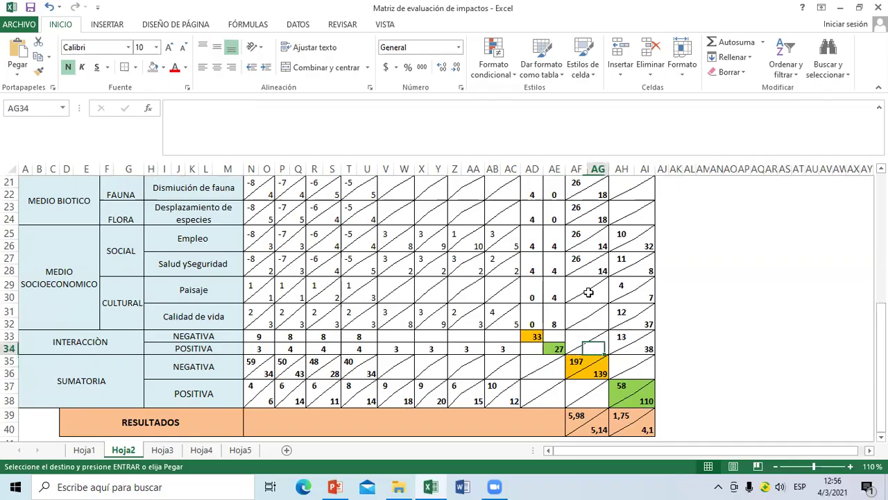
key(Down)
key(Down)
key(Down)
key(Down)
key(Right)
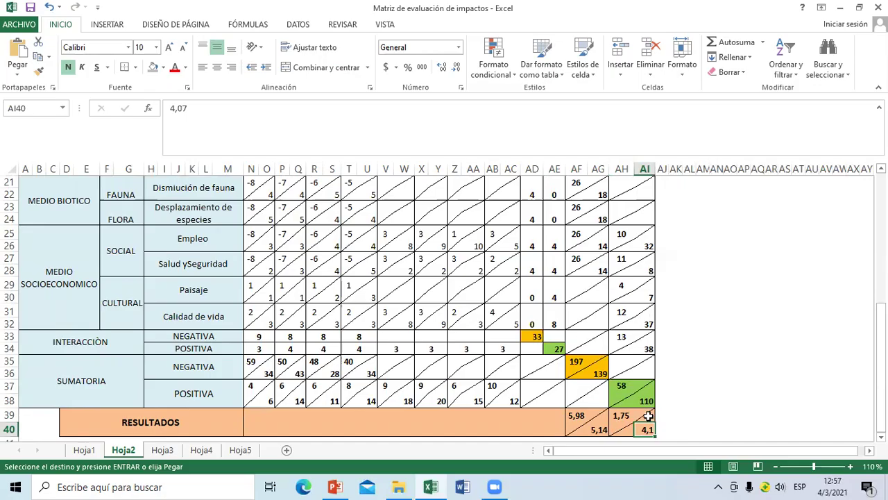
- Review the MAGNITUD and IMPORTANCIA rating scales on sheet Hoja4
click(174, 452)
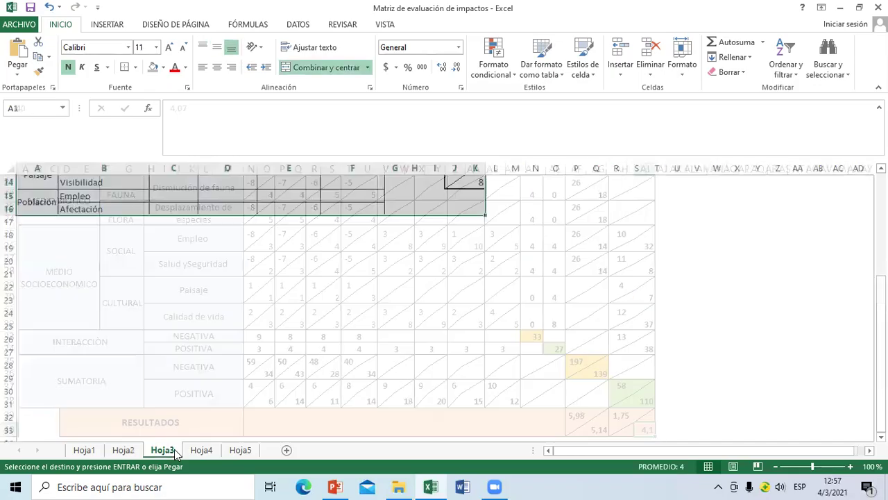
click(201, 451)
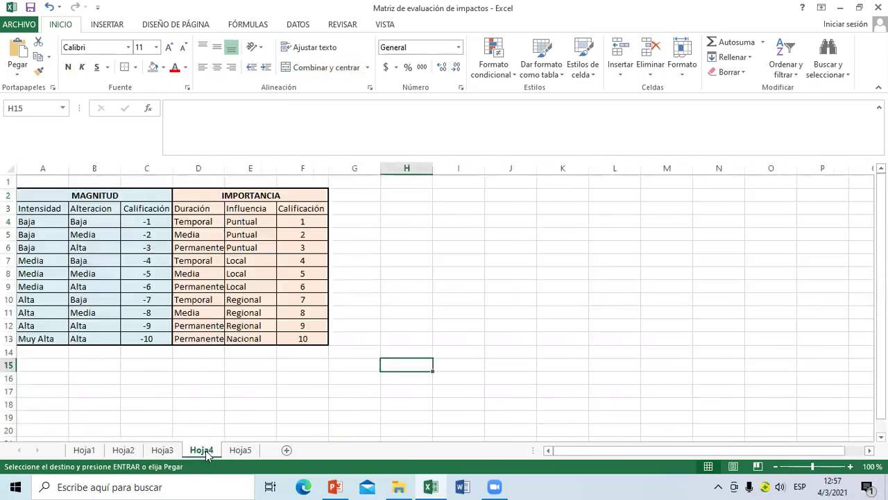
key(Up)
key(Up)
key(Down)
key(Right)
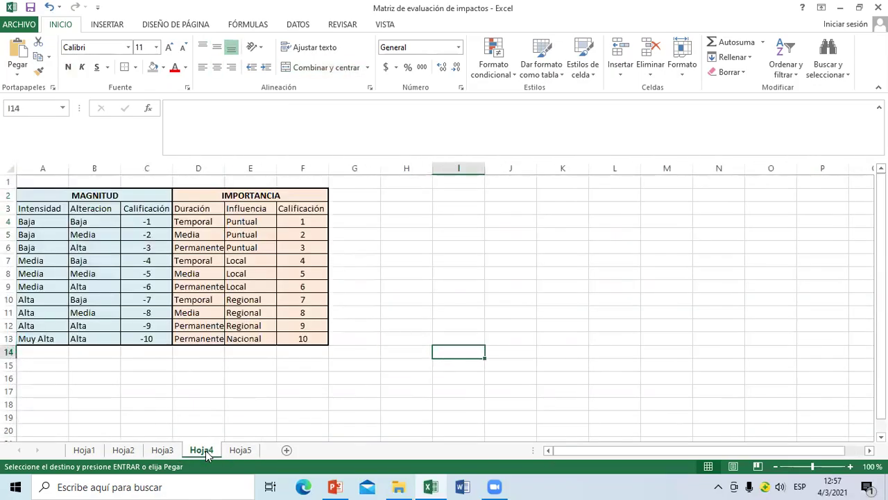
- Examine the VALORACION DE IMPACTOS ranges on sheet Hoja5
click(241, 451)
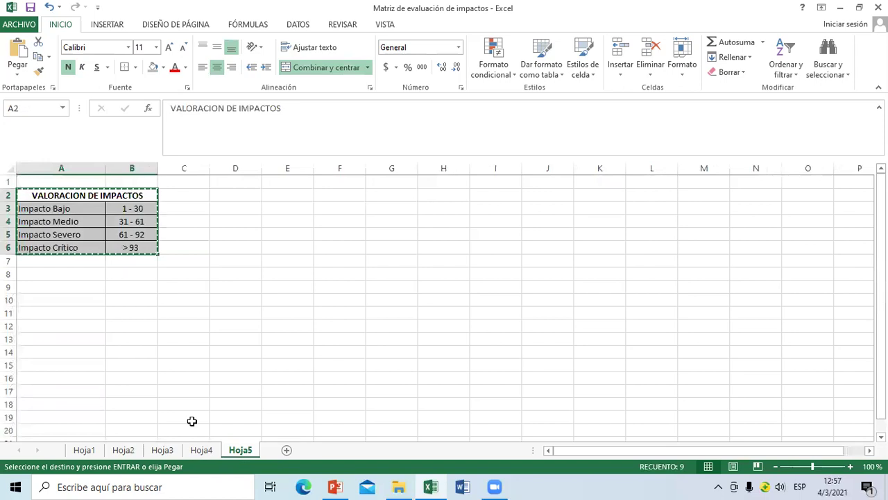
click(210, 450)
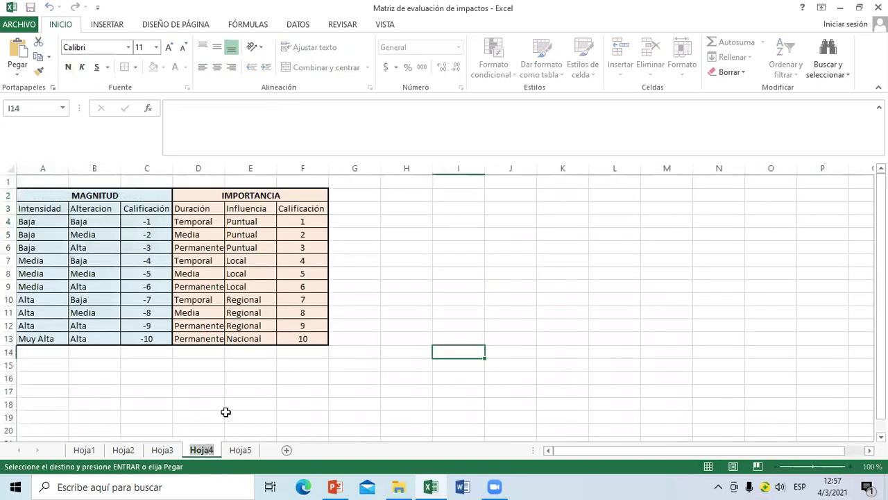
click(246, 452)
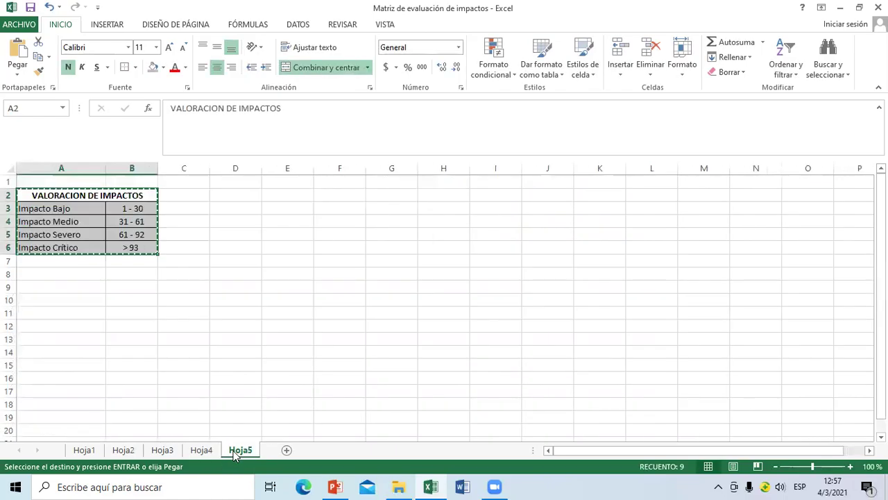
click(234, 405)
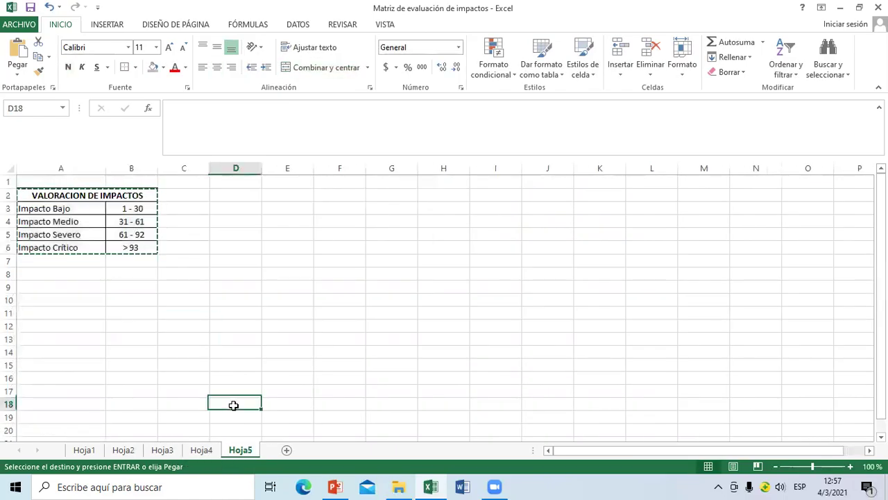
click(110, 212)
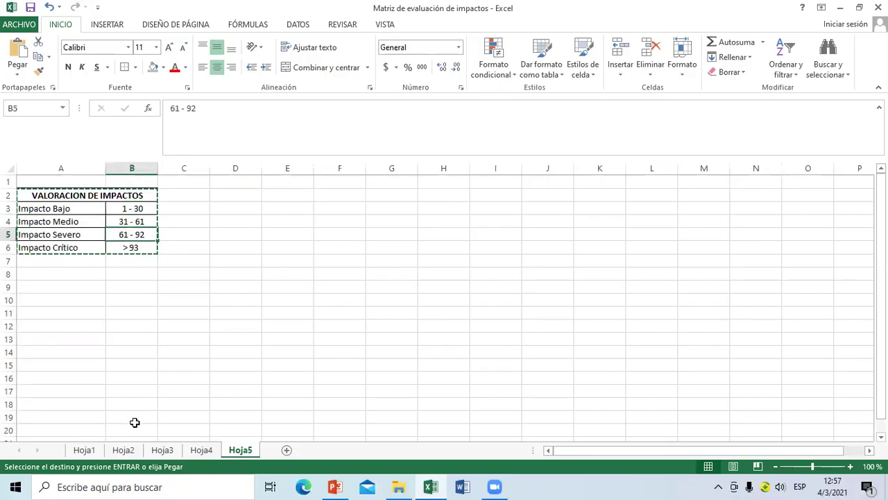
- Compare the RESULTADOS values on Hoja2 with the impact ranges on Hoja5
click(123, 451)
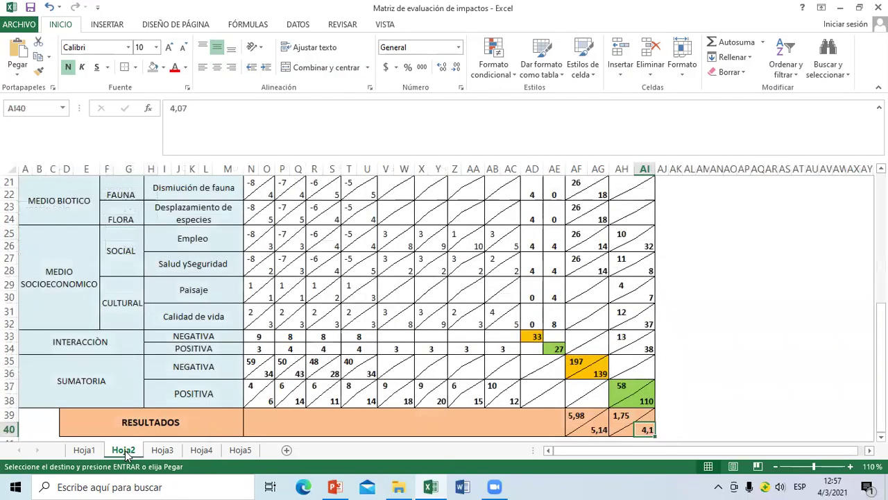
click(243, 449)
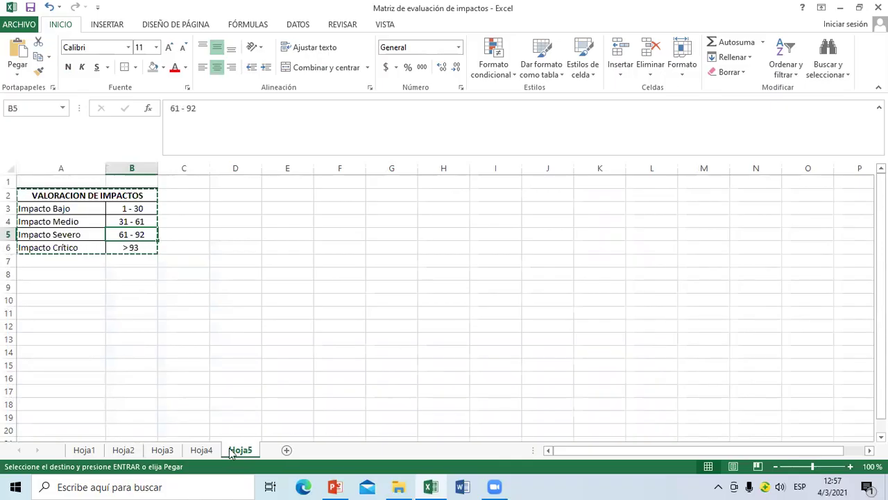
click(123, 450)
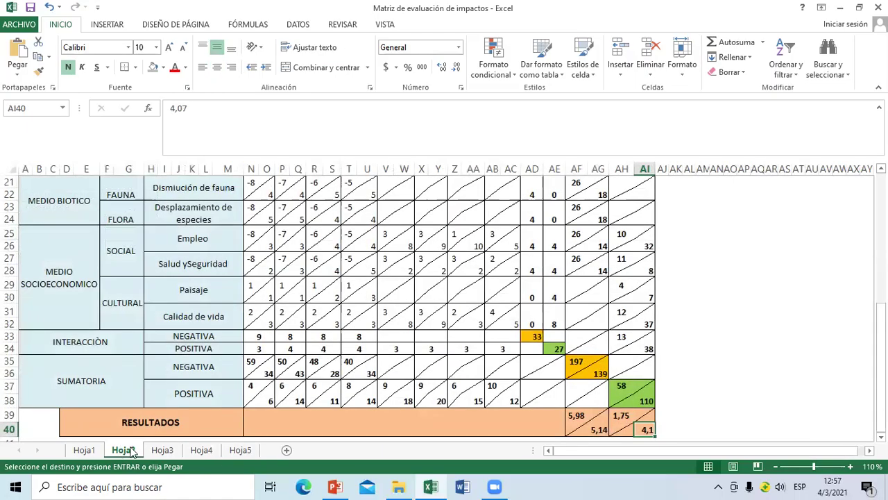
- Copy the VALORACION DE IMPACTOS table from Hoja5 and paste it beside the matrix on Hoja2, starting at cell AL30
click(241, 450)
drag(63, 192, 109, 221)
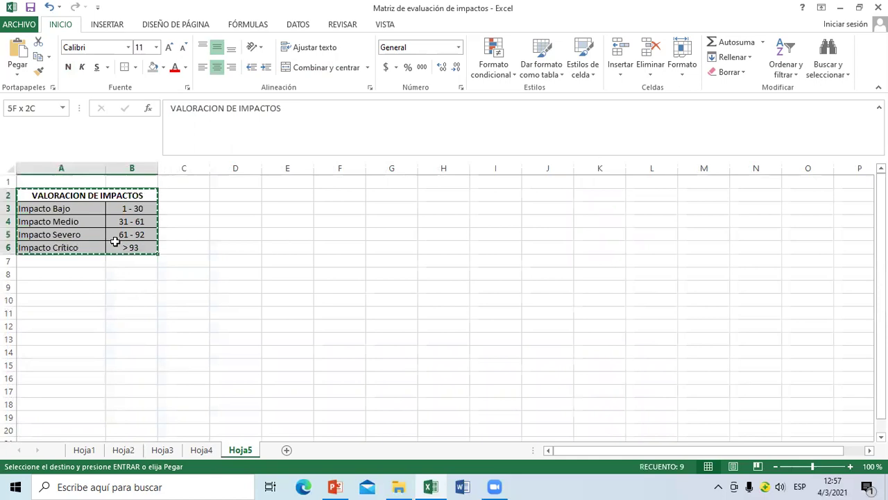
right_click(116, 246)
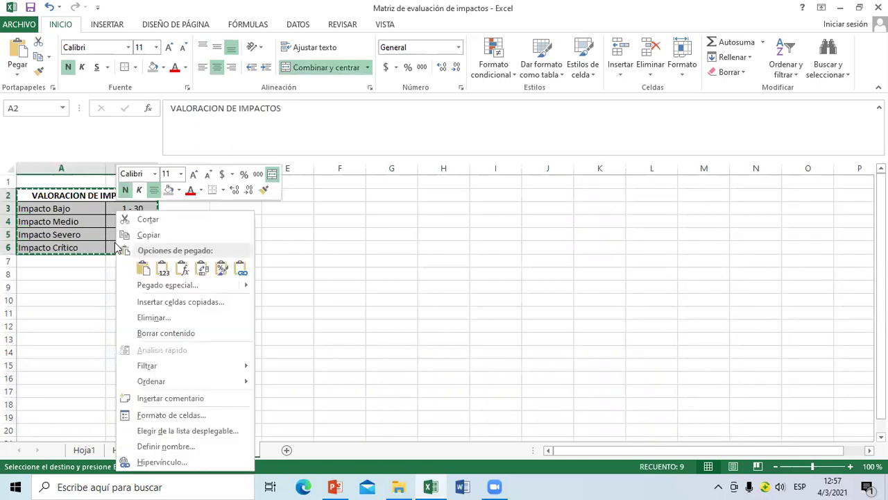
click(169, 235)
click(124, 451)
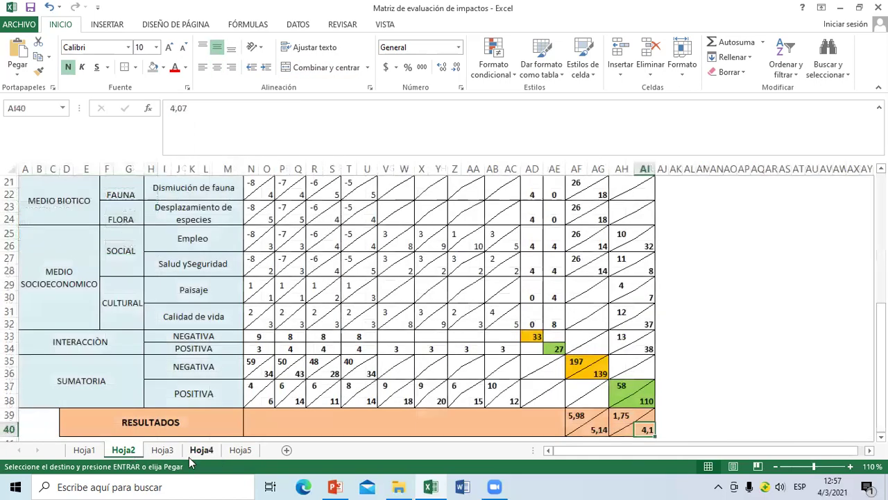
key(ctrl+v)
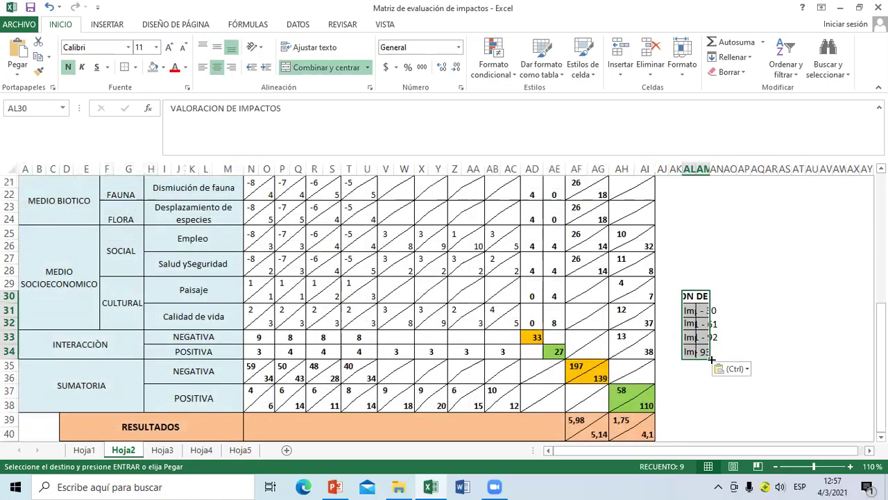
- Try a different paste option for the pasted VALORACION DE IMPACTOS table on Hoja2
click(734, 368)
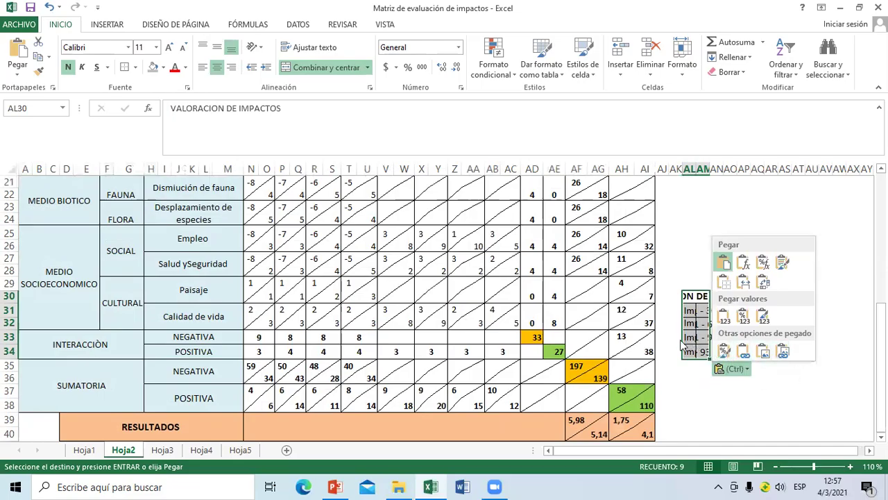
click(763, 315)
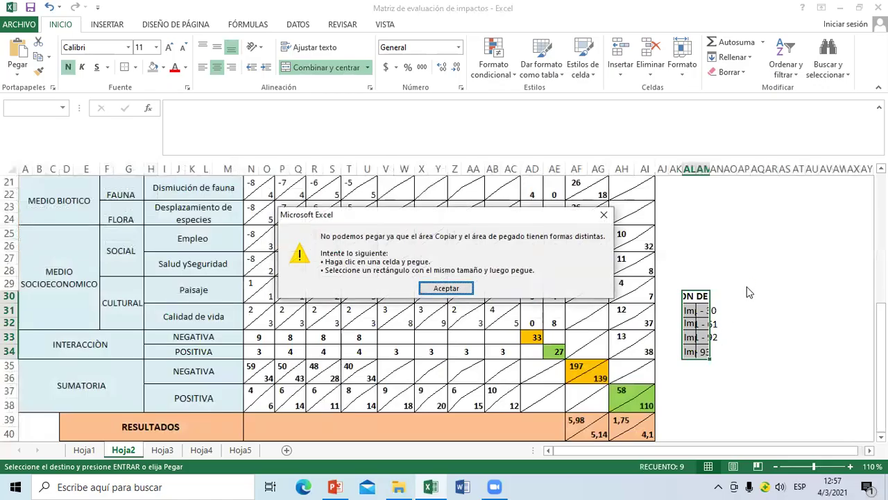
key(Return)
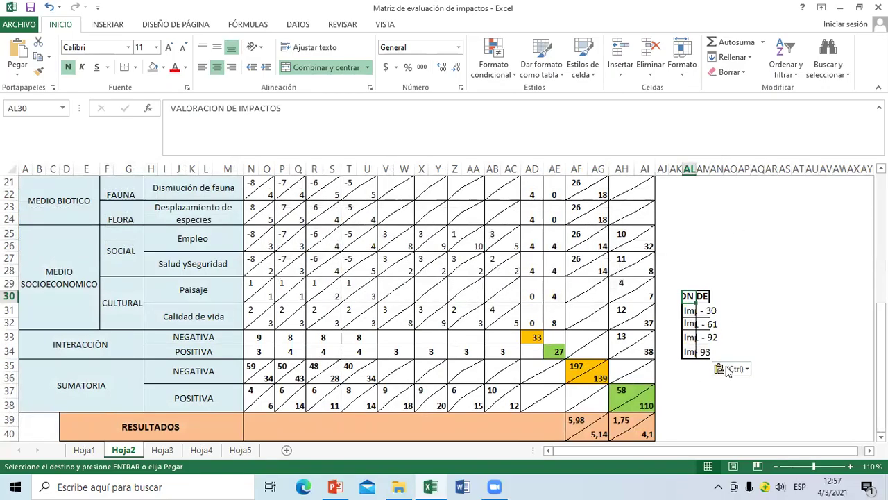
- Widen columns AL and AM on Hoja2 to fit the text of the pasted VALORACION DE IMPACTOS table
click(695, 352)
drag(695, 166, 815, 170)
click(780, 180)
drag(722, 168, 753, 169)
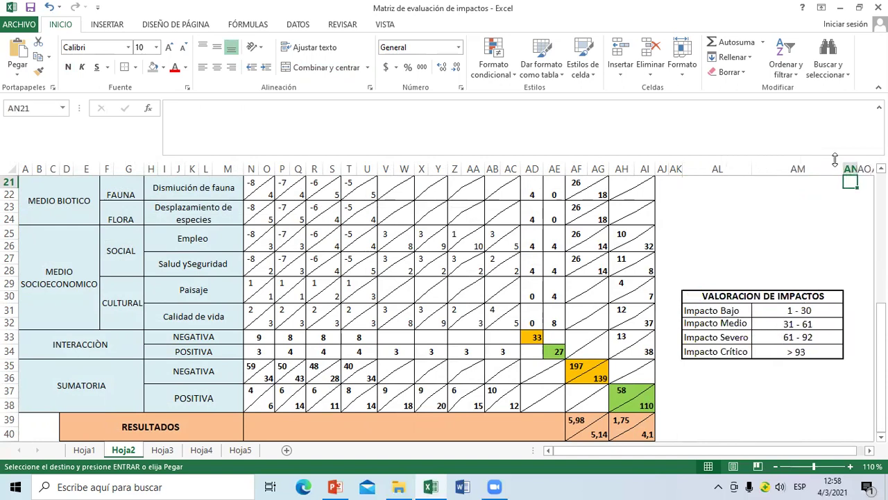
drag(845, 170, 825, 170)
- Fill the Impacto Bajo row, cells AL31 and AM31, with the standard orange colour
drag(730, 311, 777, 309)
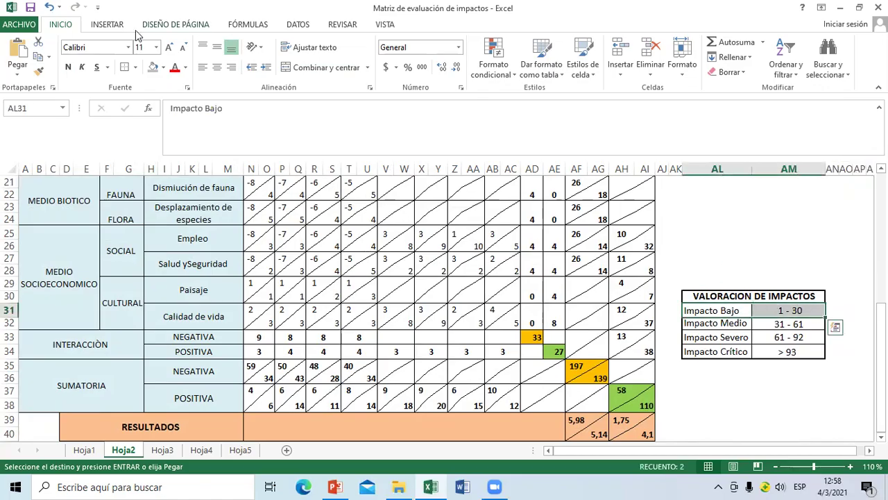
click(164, 68)
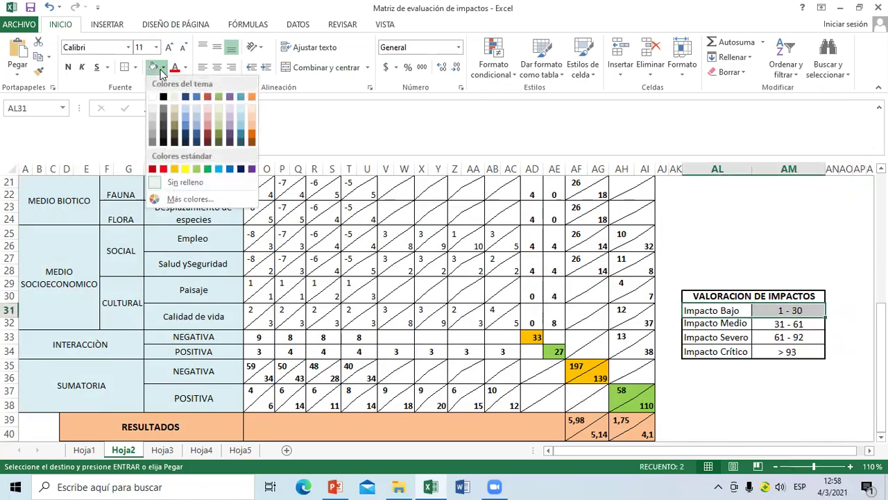
click(173, 171)
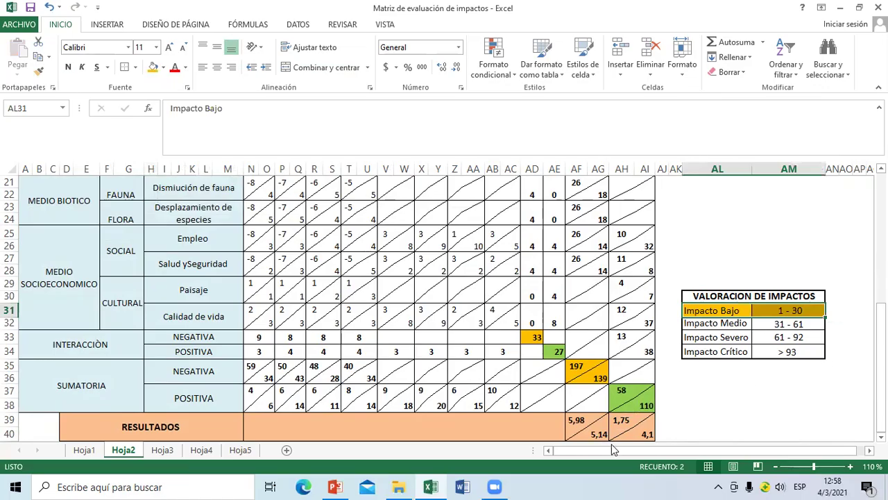